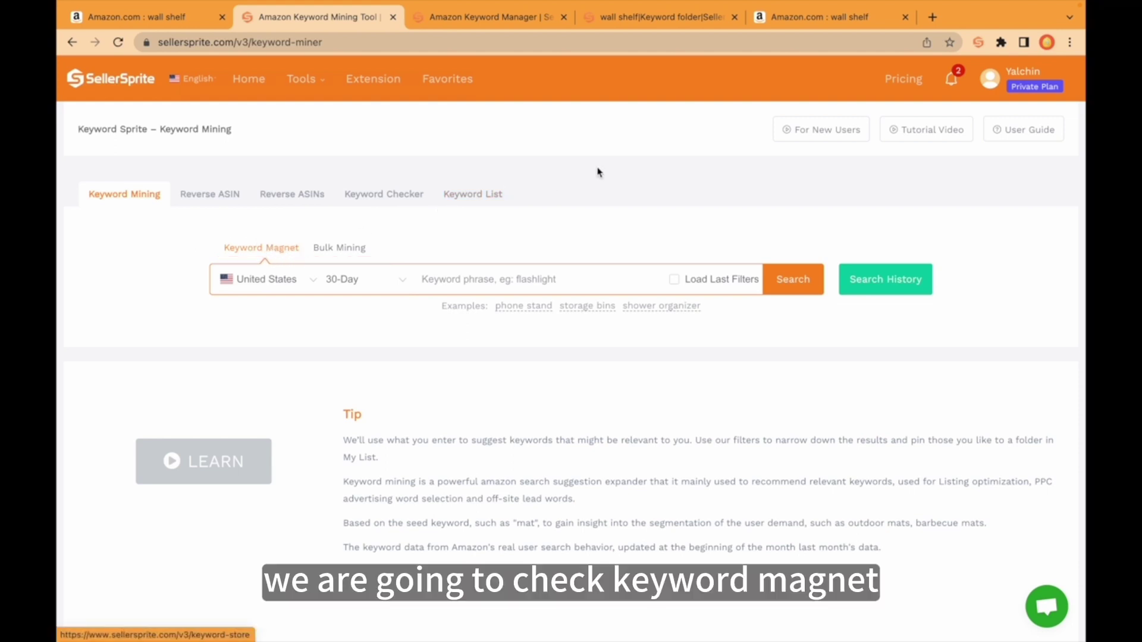
Step: Search Keyword Magnet for 'wall shelf', returning 6,437 keywords led by wall shelf and floating shelves
{"action": "left_click", "coordinate": [821, 23]}
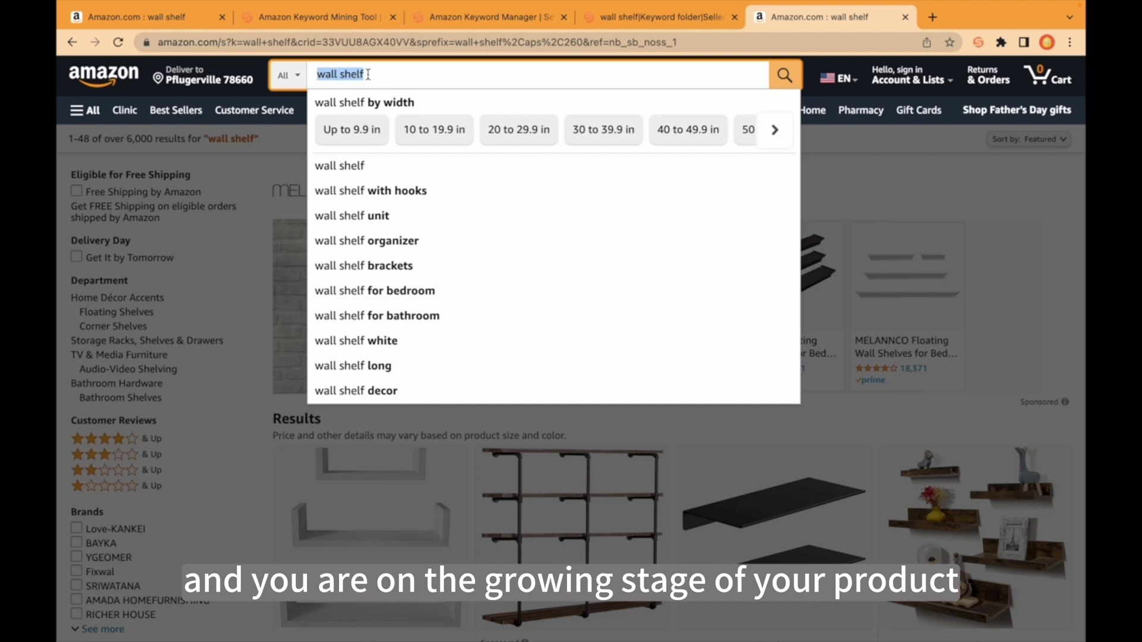
{"action": "left_click", "coordinate": [304, 21]}
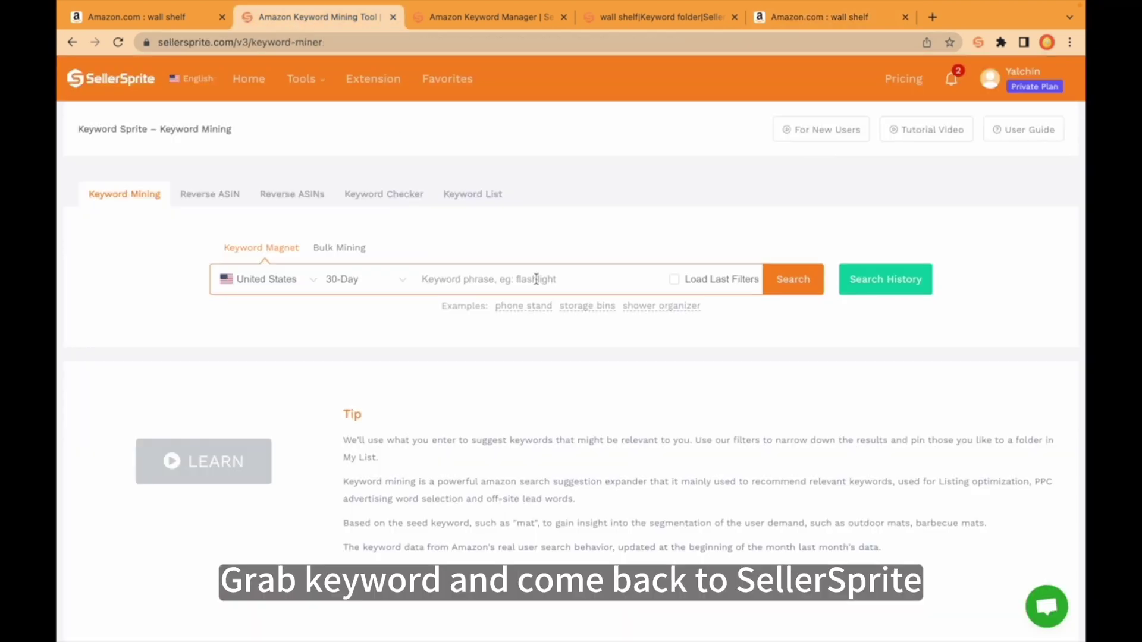
{"action": "type", "text": "wall shelf"}
{"action": "left_click", "coordinate": [797, 279]}
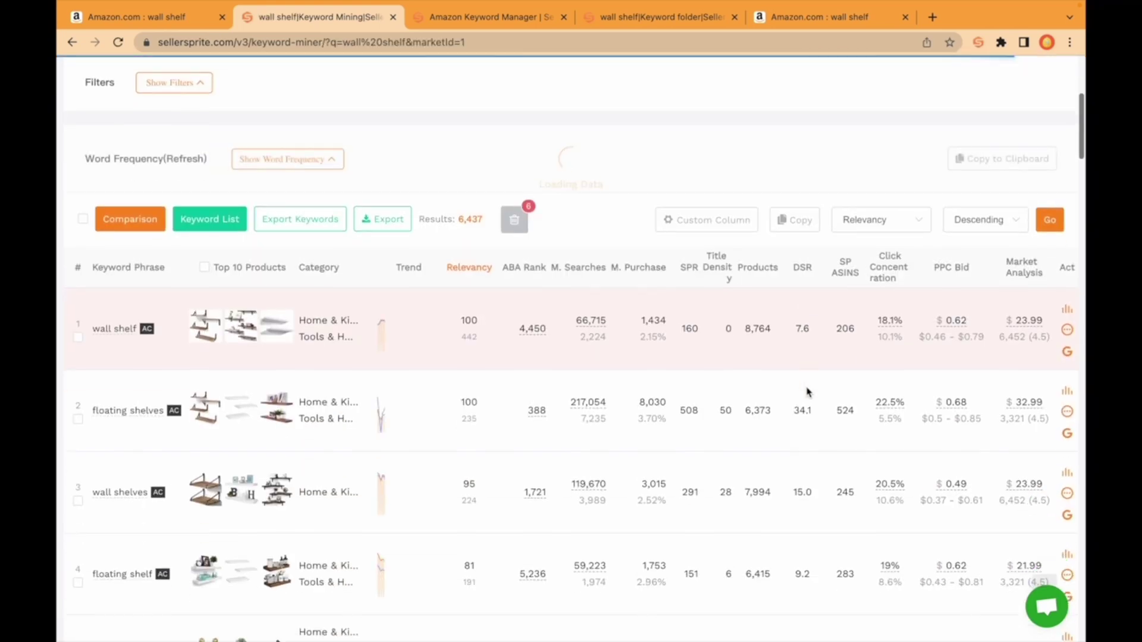
{"action": "scroll", "coordinate": [806, 394], "scroll_direction": "down", "scroll_amount": 3}
{"action": "scroll", "coordinate": [805, 392], "scroll_direction": "up", "scroll_amount": 6}
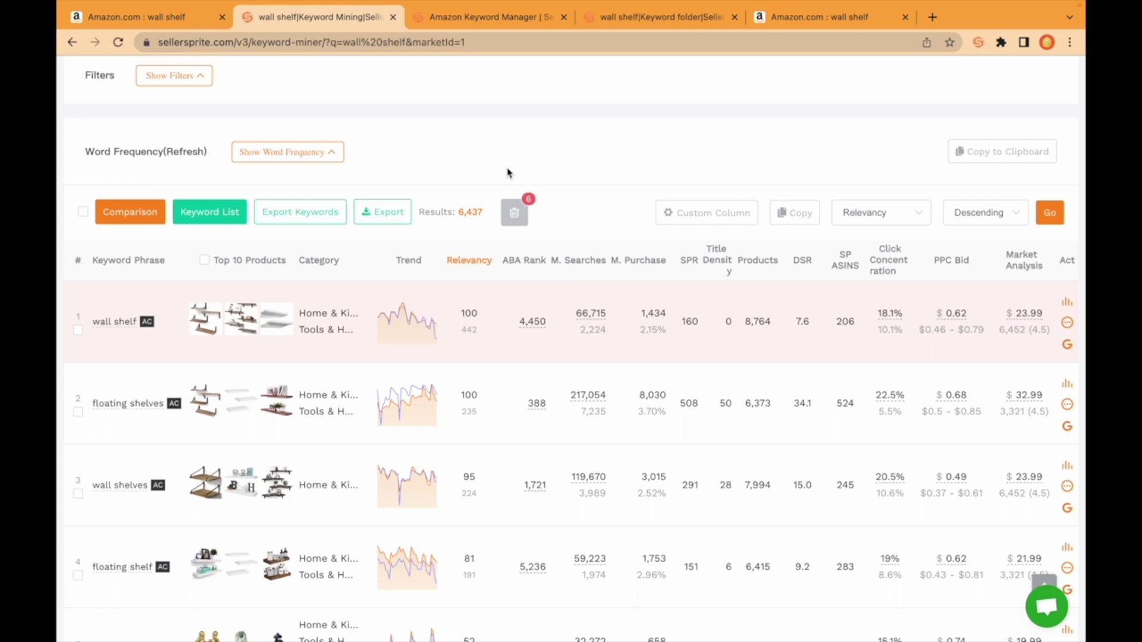
{"action": "scroll", "coordinate": [508, 173], "scroll_direction": "up", "scroll_amount": 2}
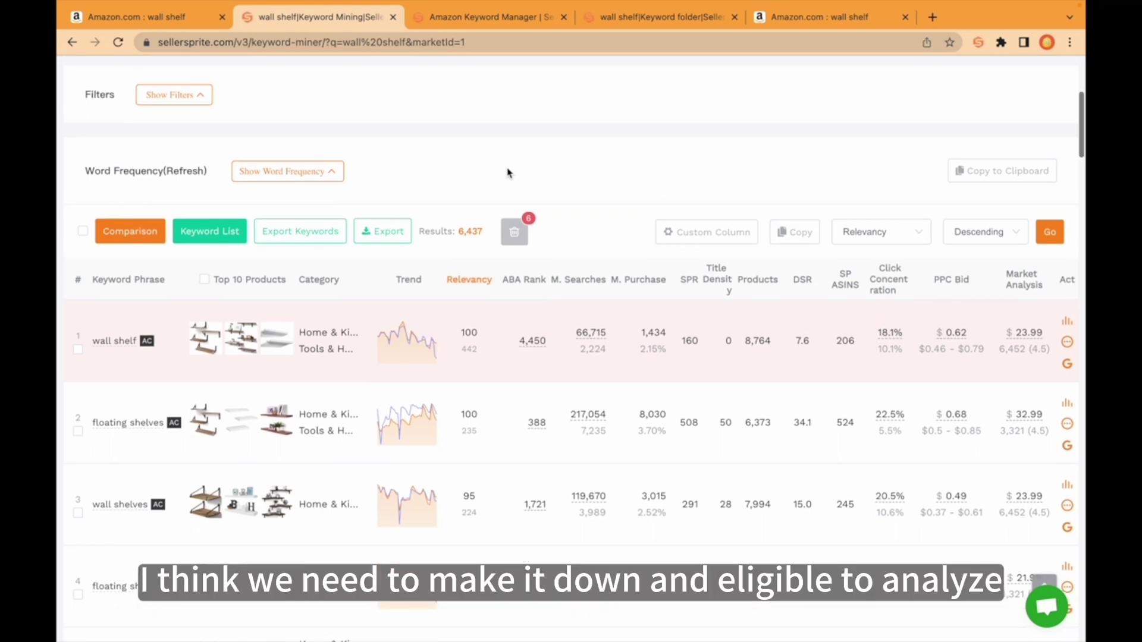
{"action": "scroll", "coordinate": [507, 172], "scroll_direction": "up", "scroll_amount": 1}
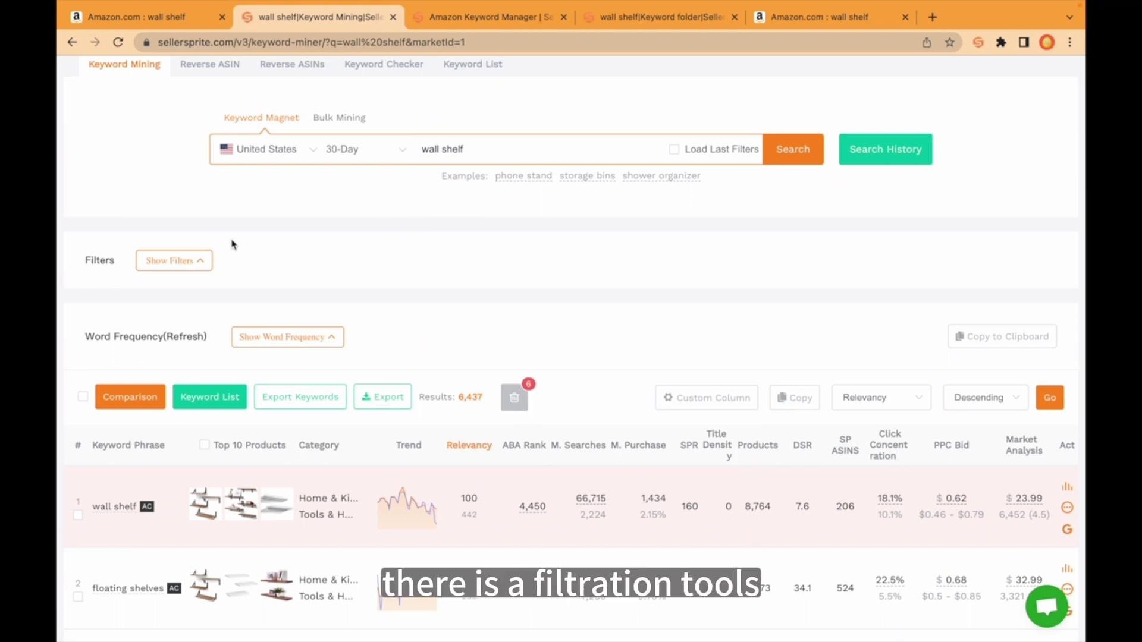
Step: Limit the keyword filter category to Home & Kitchen
{"action": "left_click", "coordinate": [191, 265]}
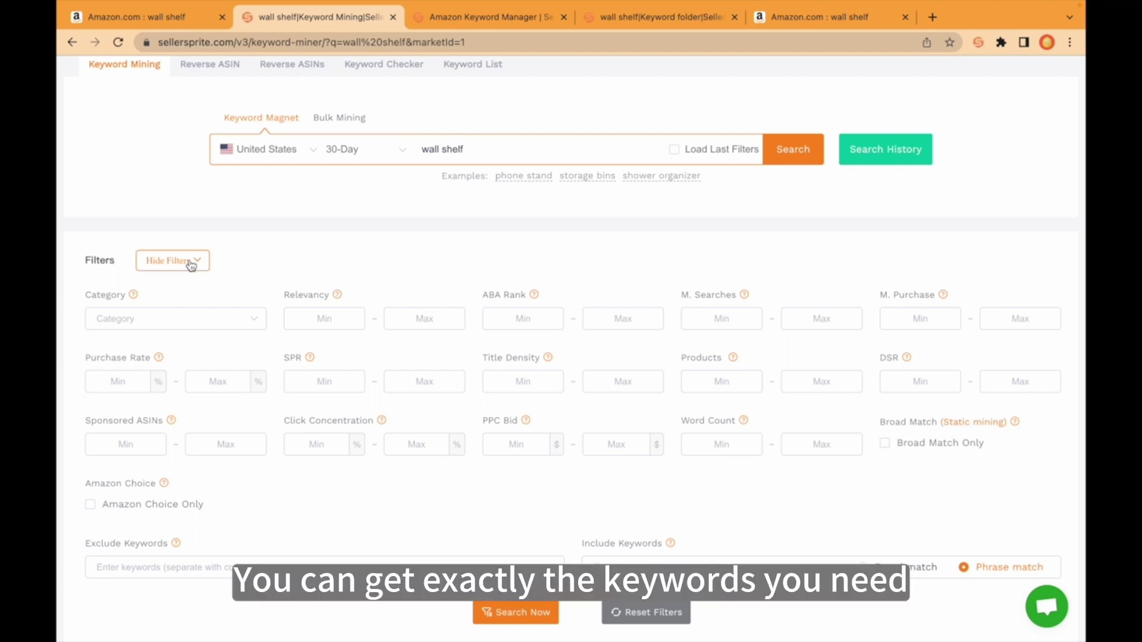
{"action": "left_click", "coordinate": [188, 320]}
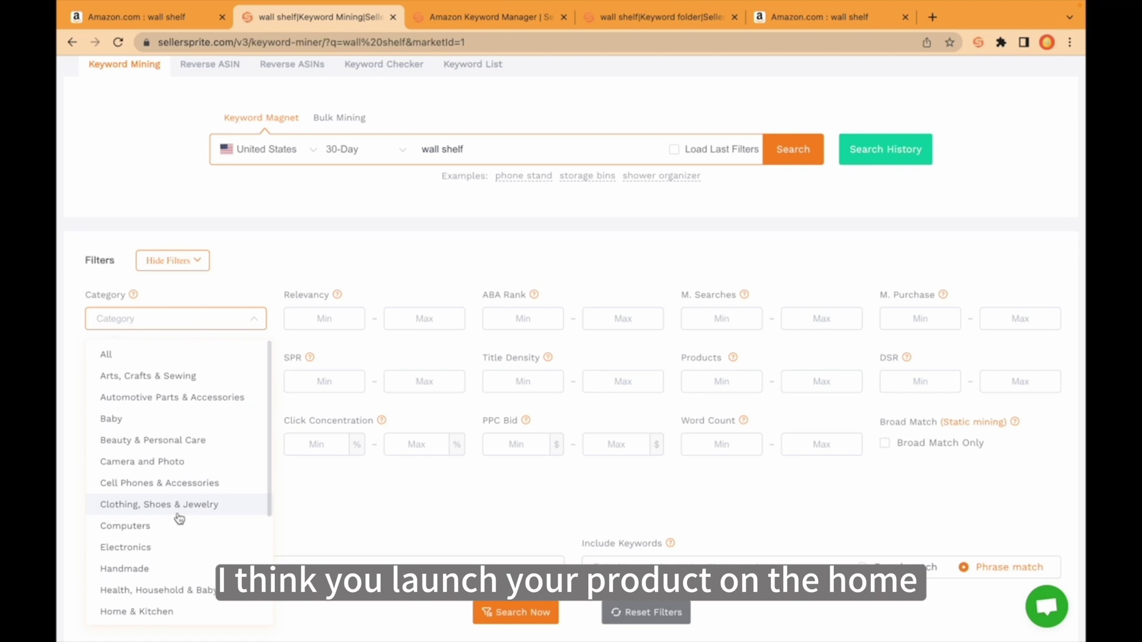
{"action": "scroll", "coordinate": [179, 517], "scroll_direction": "down", "scroll_amount": 1}
{"action": "left_click", "coordinate": [125, 565]}
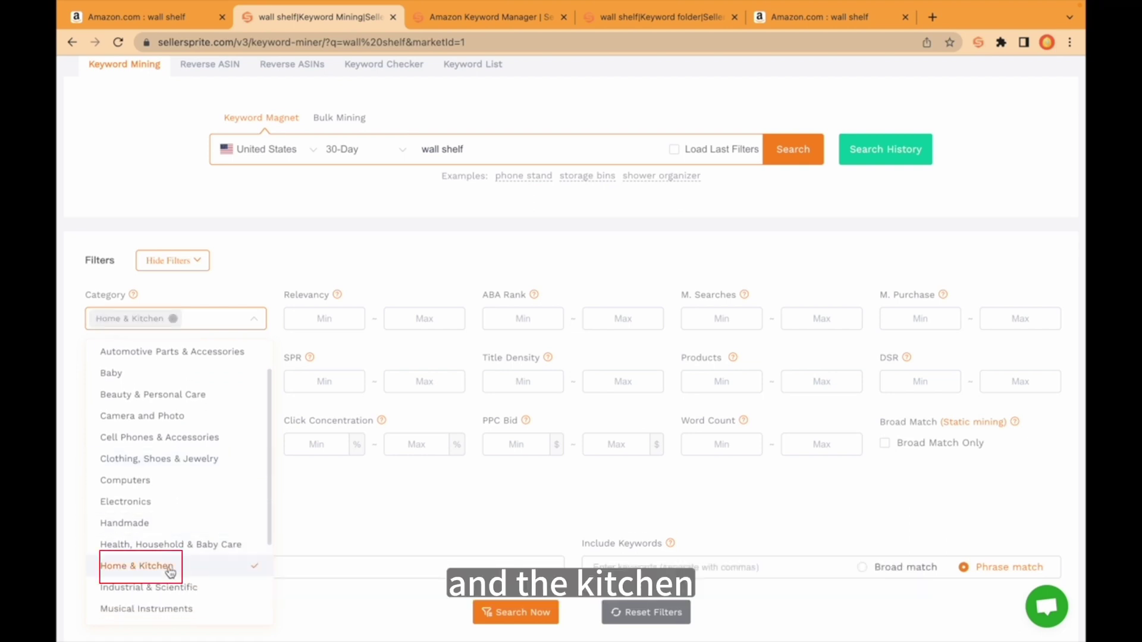
{"action": "left_click", "coordinate": [338, 532]}
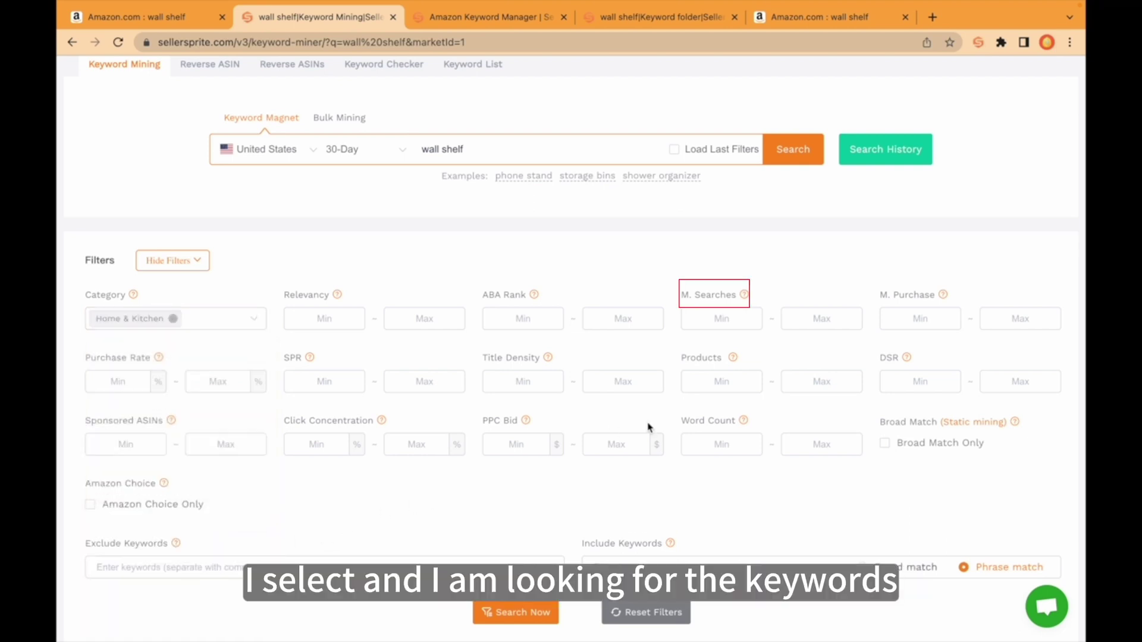
Step: Set the minimum monthly searches to 1000 and the minimum relevancy to 20
{"action": "left_click", "coordinate": [710, 322]}
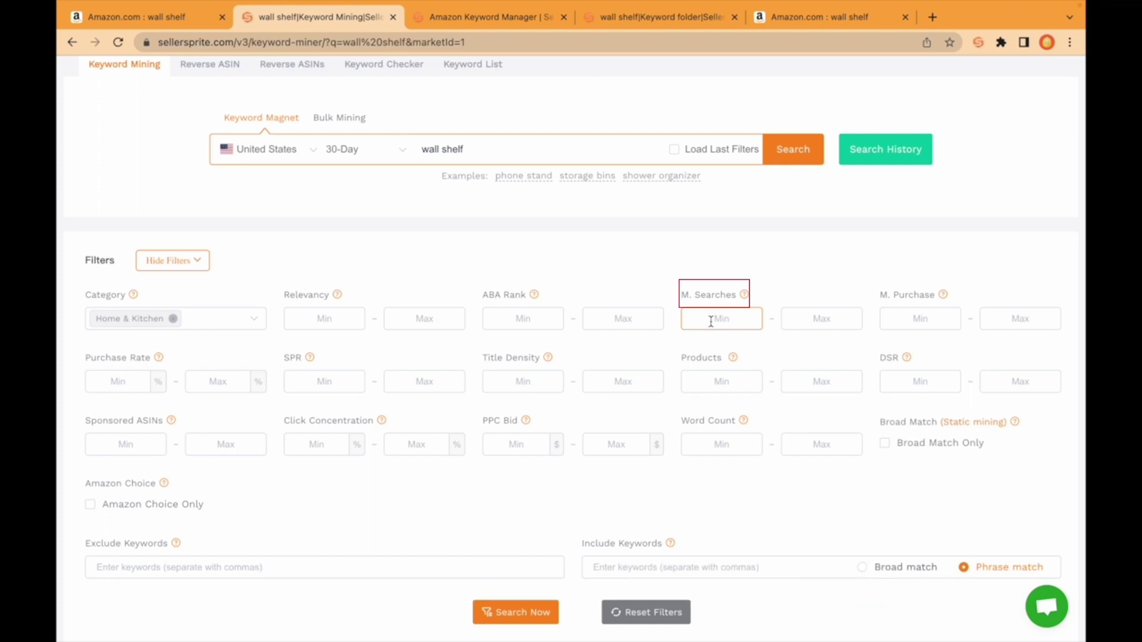
{"action": "type", "text": "1000"}
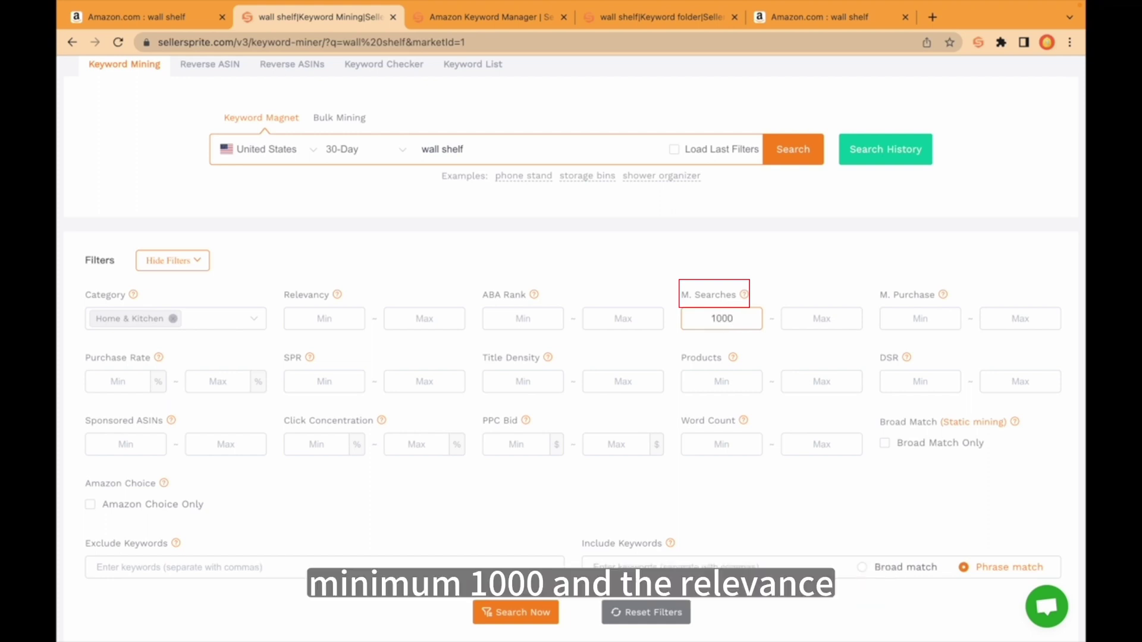
{"action": "left_click", "coordinate": [302, 319]}
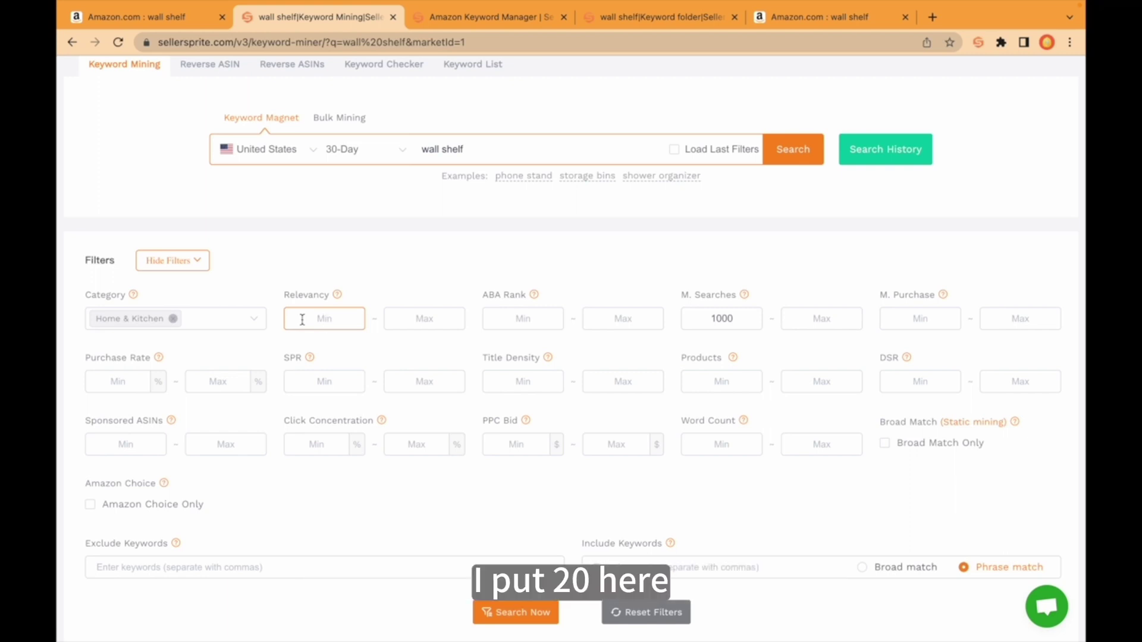
{"action": "type", "text": "20"}
{"action": "left_click", "coordinate": [402, 286]}
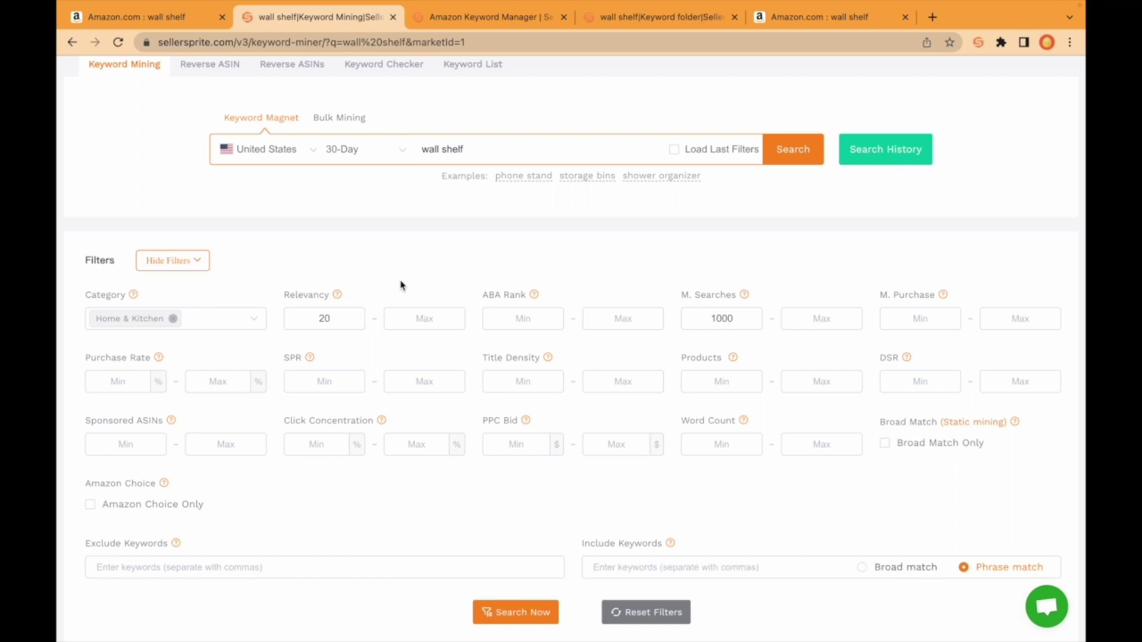
Step: Apply the filters, narrowing the list to 94 keywords with wall shelf at 66,715 monthly searches
{"action": "left_click", "coordinate": [519, 613]}
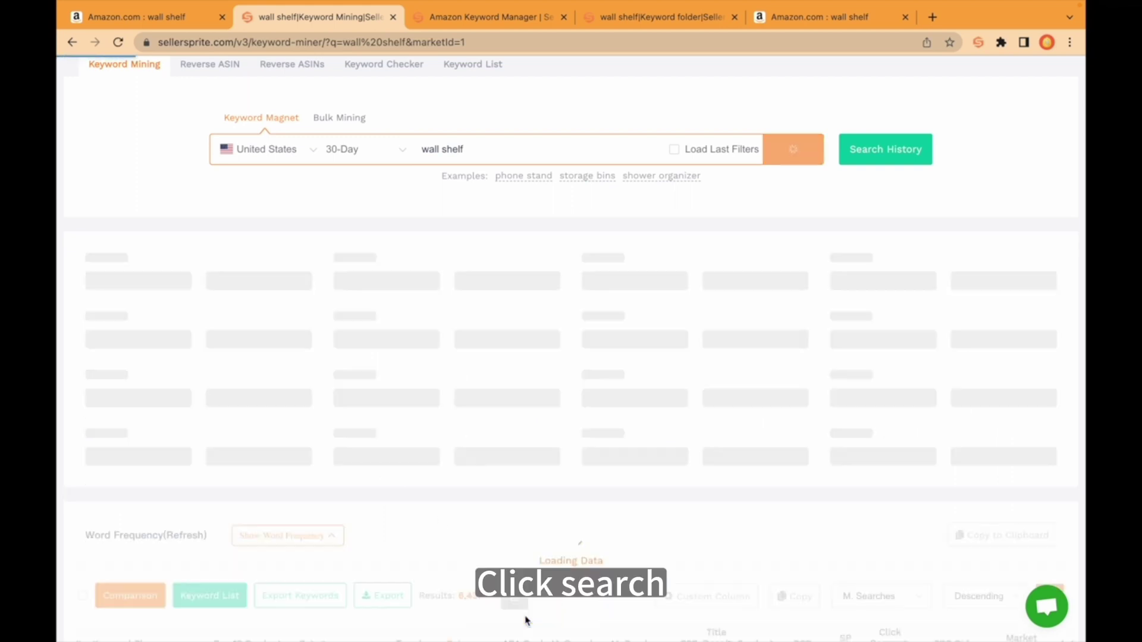
{"action": "scroll", "coordinate": [642, 553], "scroll_direction": "down", "scroll_amount": 5}
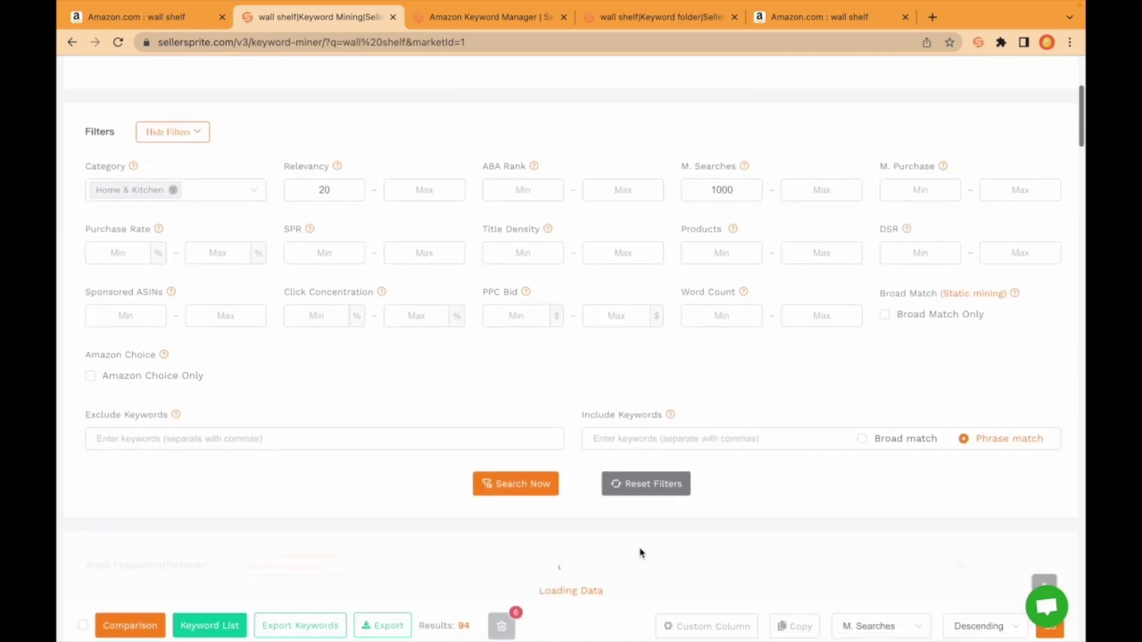
{"action": "scroll", "coordinate": [641, 553], "scroll_direction": "down", "scroll_amount": 1}
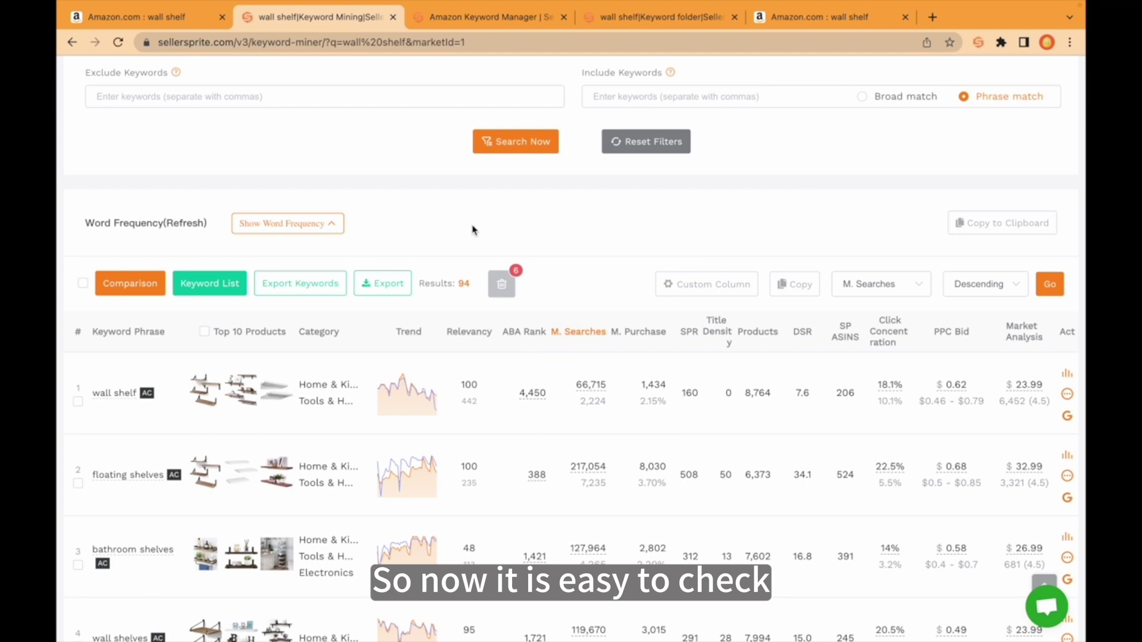
{"action": "scroll", "coordinate": [469, 224], "scroll_direction": "down", "scroll_amount": 1}
{"action": "mouse_move", "coordinate": [101, 331]}
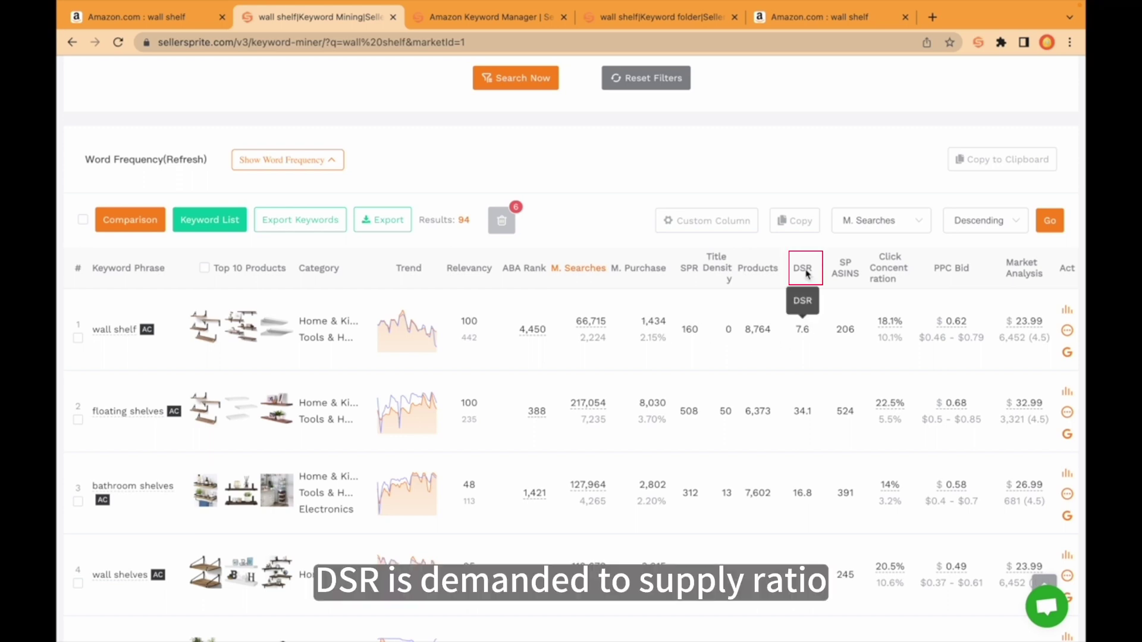
{"action": "mouse_move", "coordinate": [807, 272]}
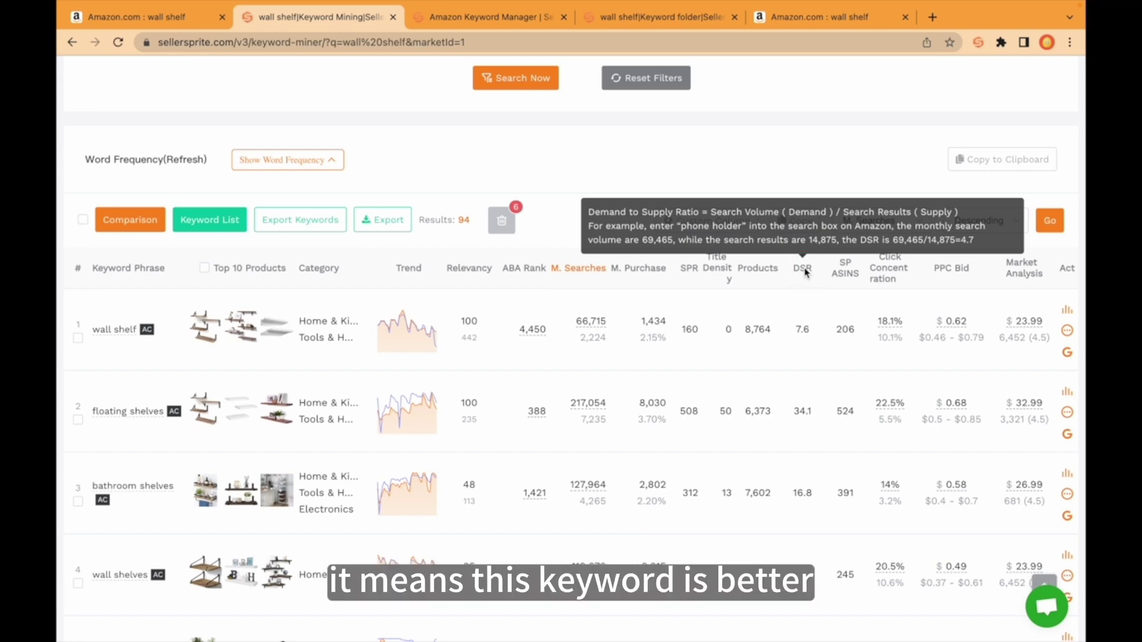
{"action": "mouse_move", "coordinate": [725, 280]}
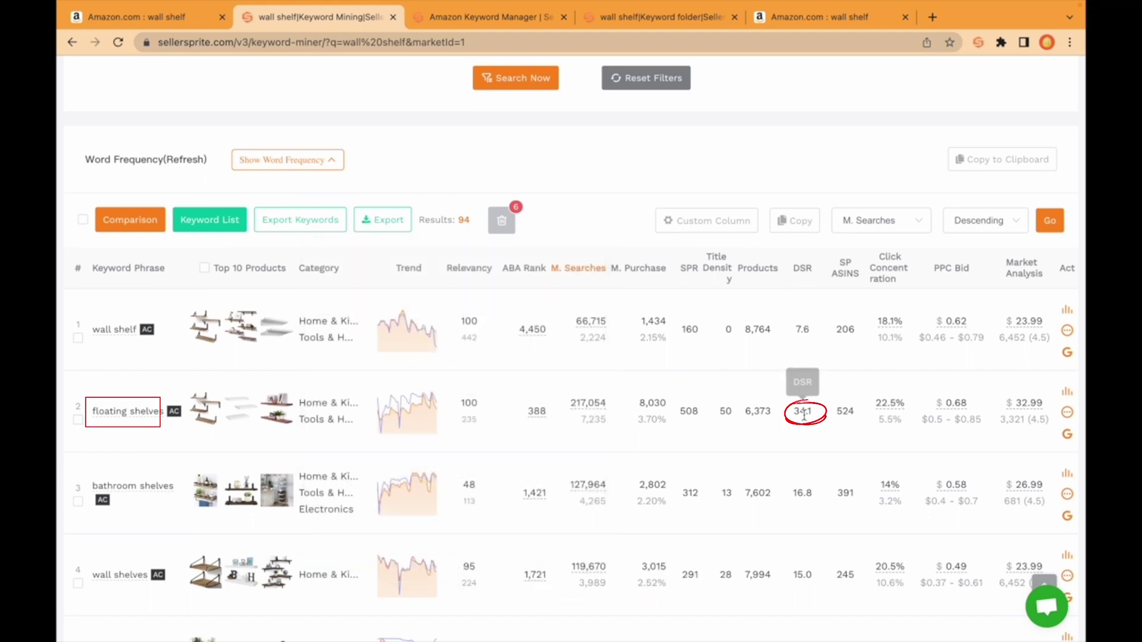
{"action": "left_click_drag", "start_coordinate": [803, 414], "coordinate": [824, 423]}
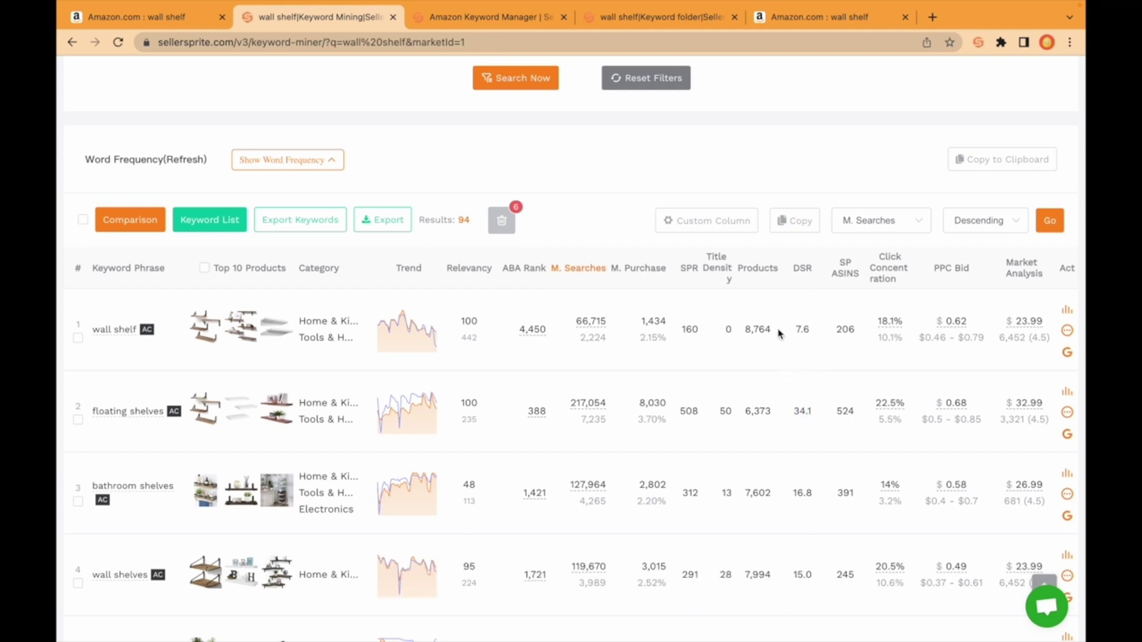
{"action": "left_click", "coordinate": [969, 325]}
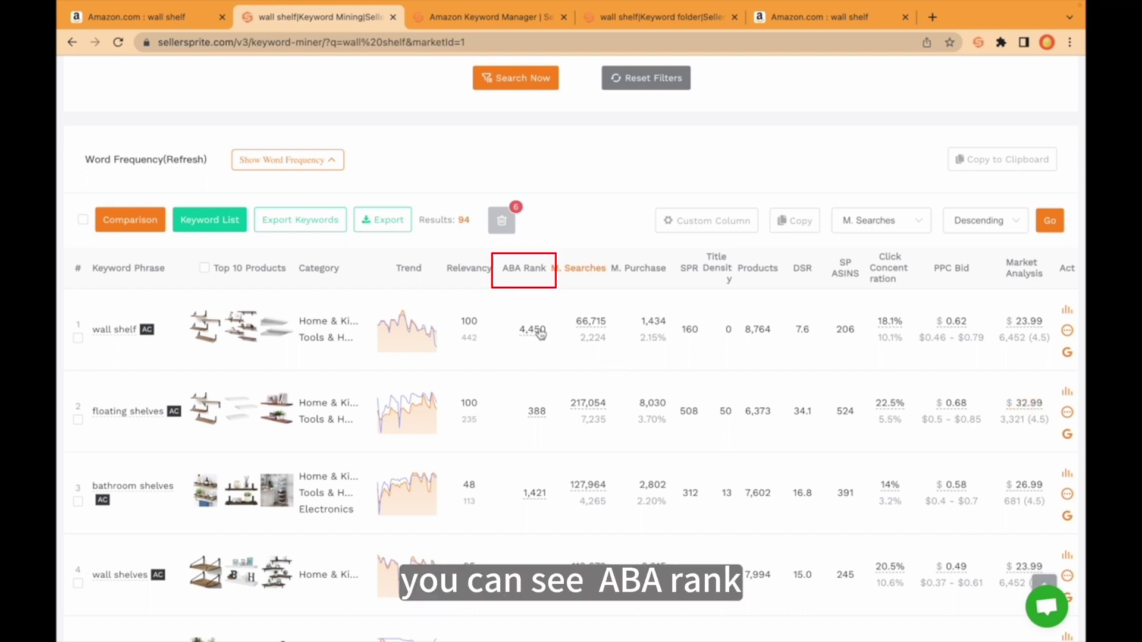
{"action": "mouse_move", "coordinate": [519, 274]}
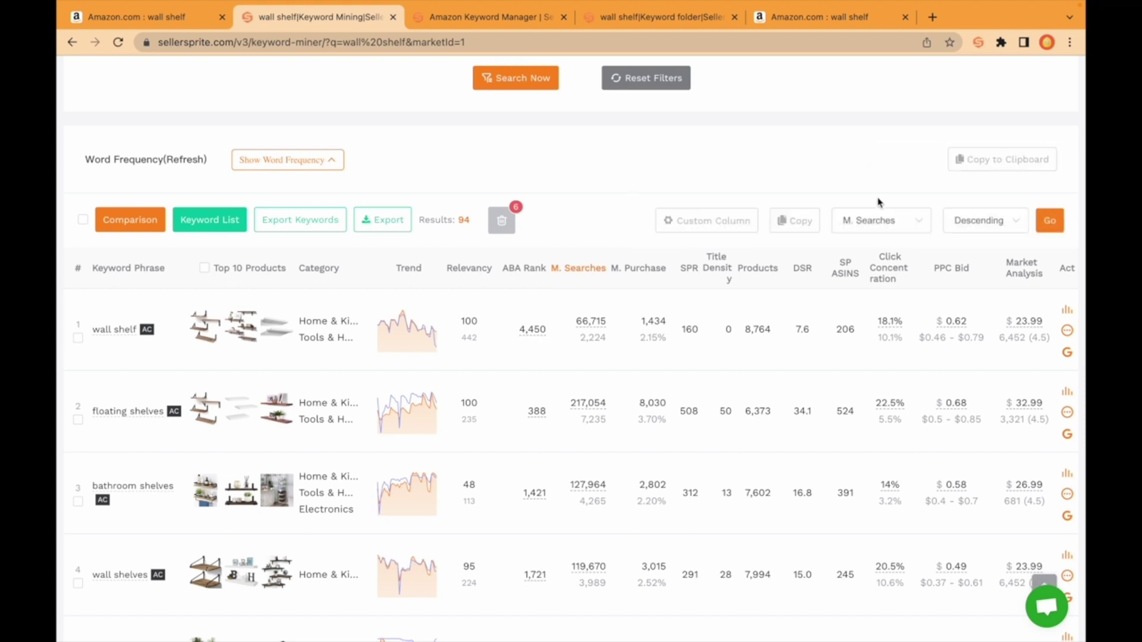
Step: Sort the 94 keywords by M. Purchase, descending, showing floating shelves for wall at 6,499
{"action": "left_click", "coordinate": [886, 225]}
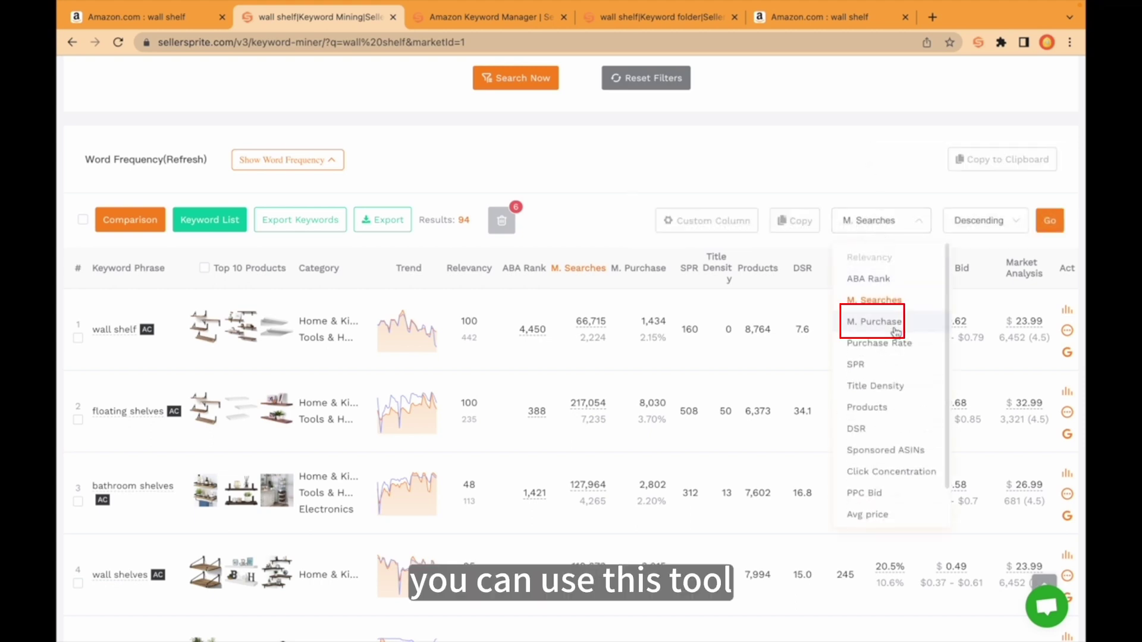
{"action": "left_click", "coordinate": [874, 322]}
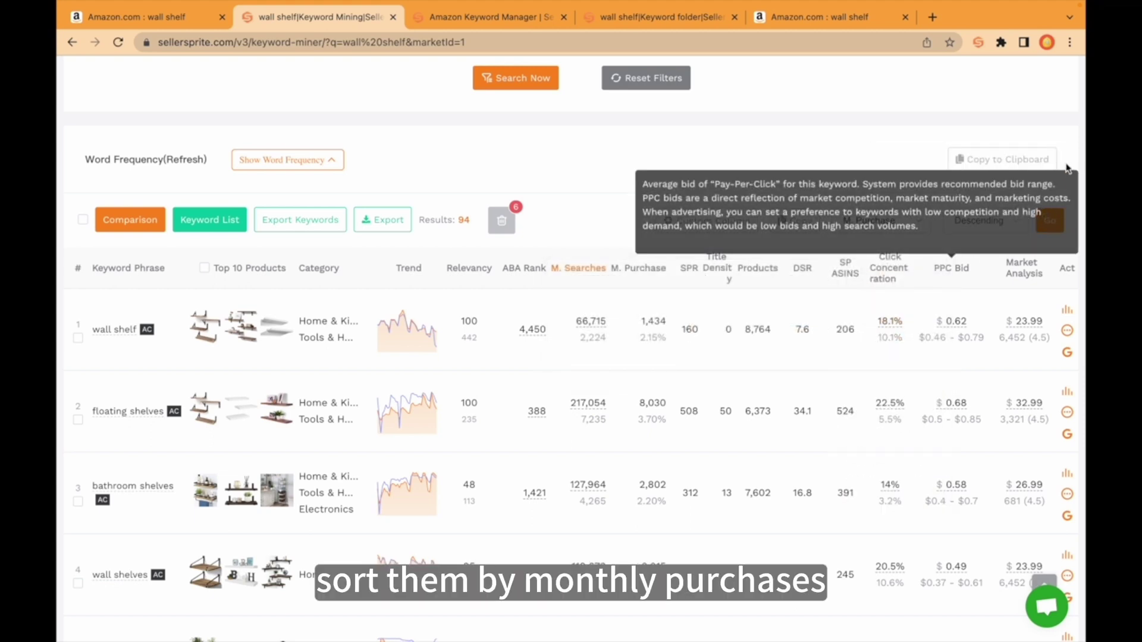
{"action": "left_click", "coordinate": [1049, 220]}
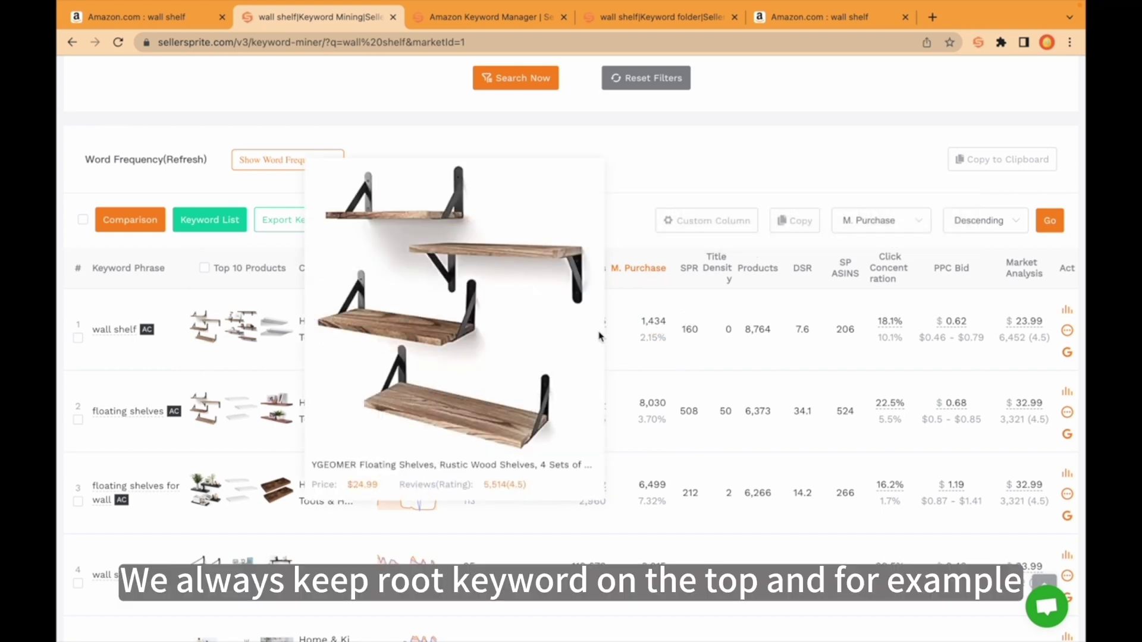
{"action": "scroll", "coordinate": [675, 336], "scroll_direction": "down", "scroll_amount": 3}
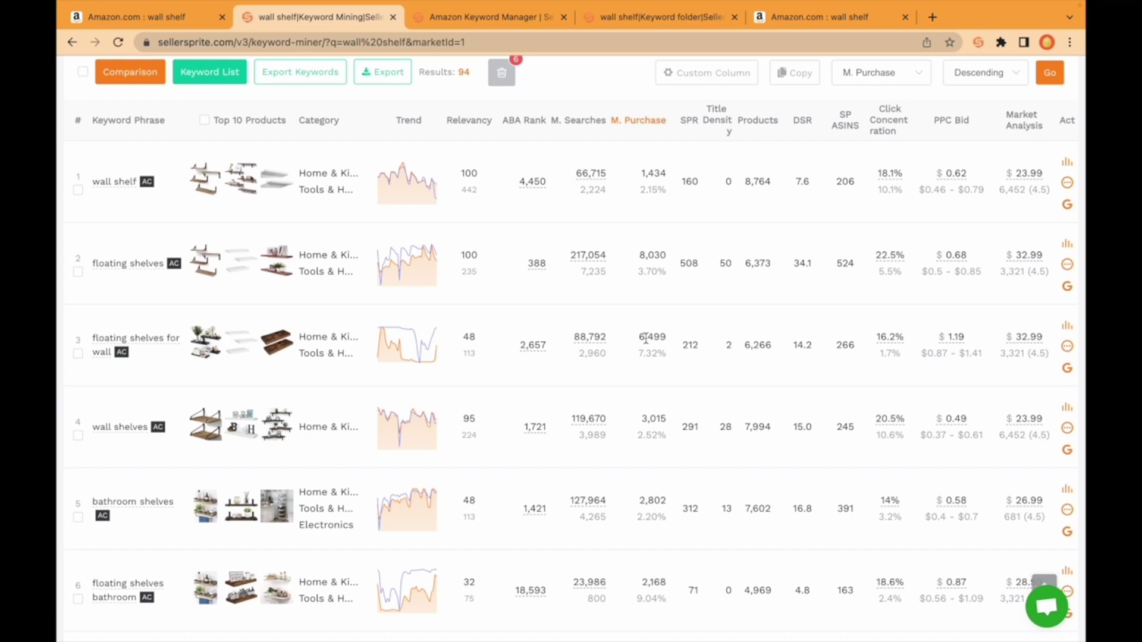
{"action": "mouse_move", "coordinate": [873, 337]}
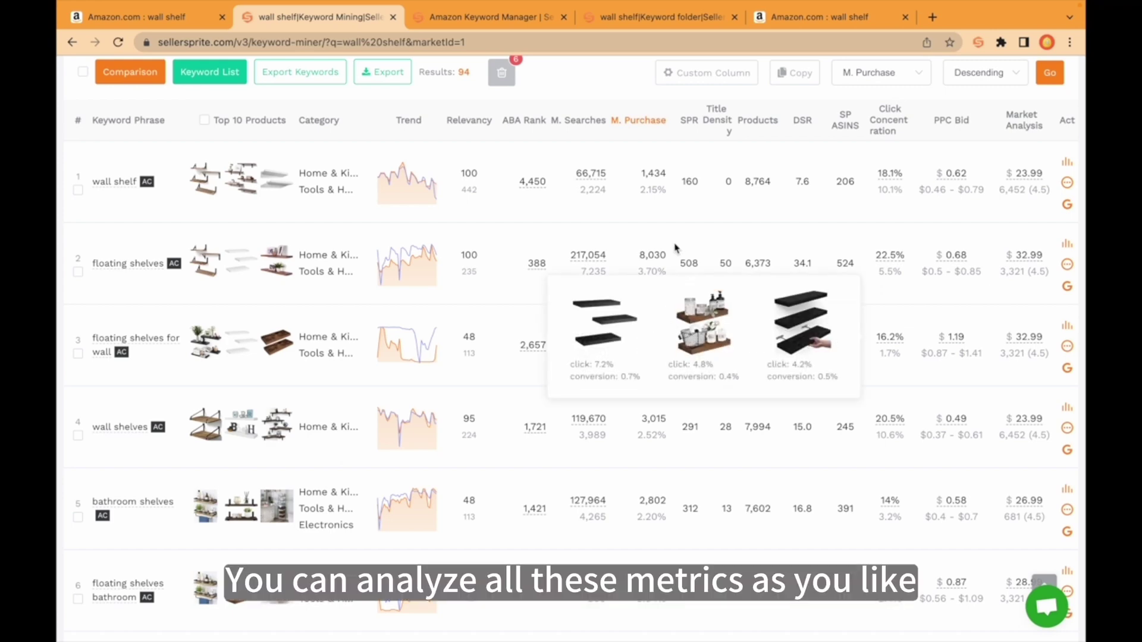
{"action": "scroll", "coordinate": [683, 237], "scroll_direction": "up", "scroll_amount": 2}
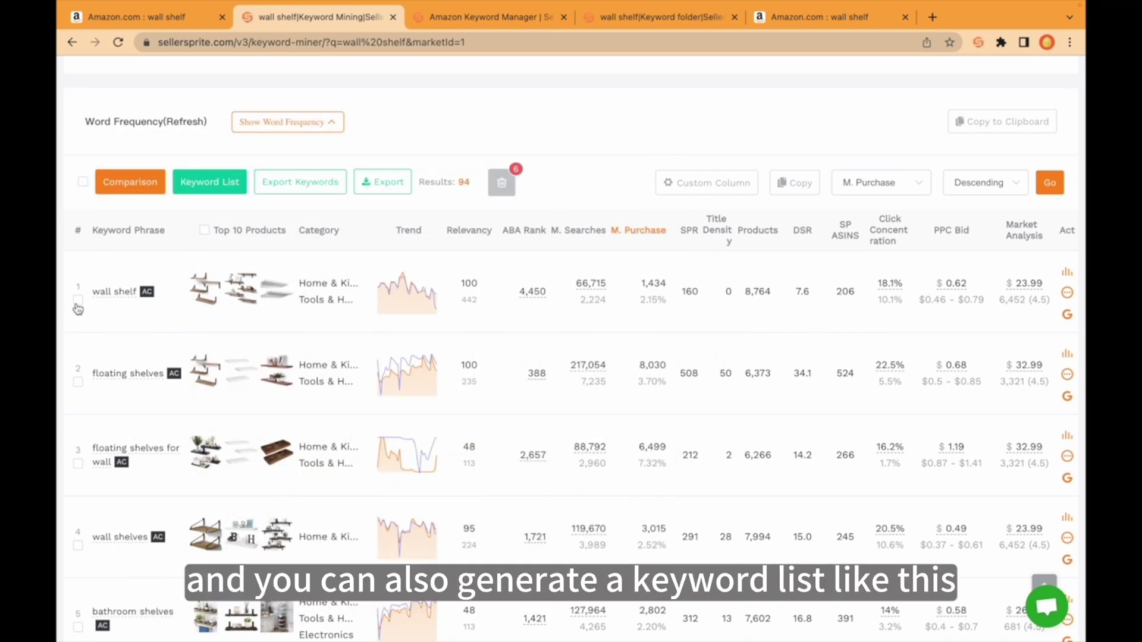
Step: Select floating shelves, floating shelves for wall and wall shelves, and add them to the 'wall shelf' list
{"action": "left_click", "coordinate": [80, 384]}
{"action": "left_click", "coordinate": [78, 465]}
{"action": "scroll", "coordinate": [79, 473], "scroll_direction": "down", "scroll_amount": 2}
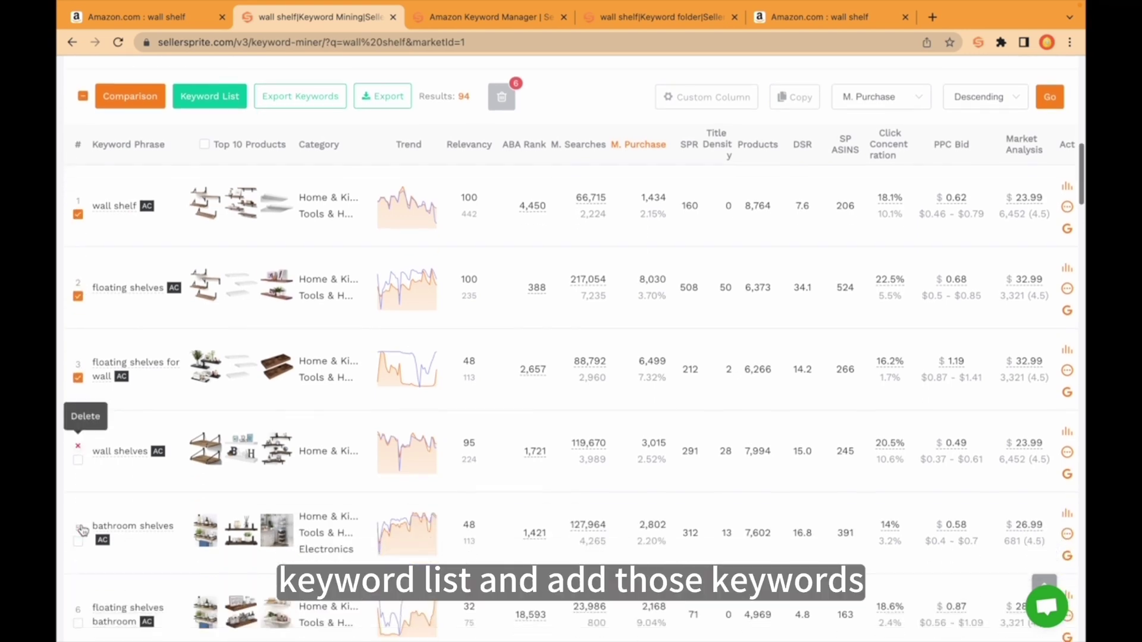
{"action": "left_click", "coordinate": [78, 460]}
{"action": "left_click", "coordinate": [209, 95]}
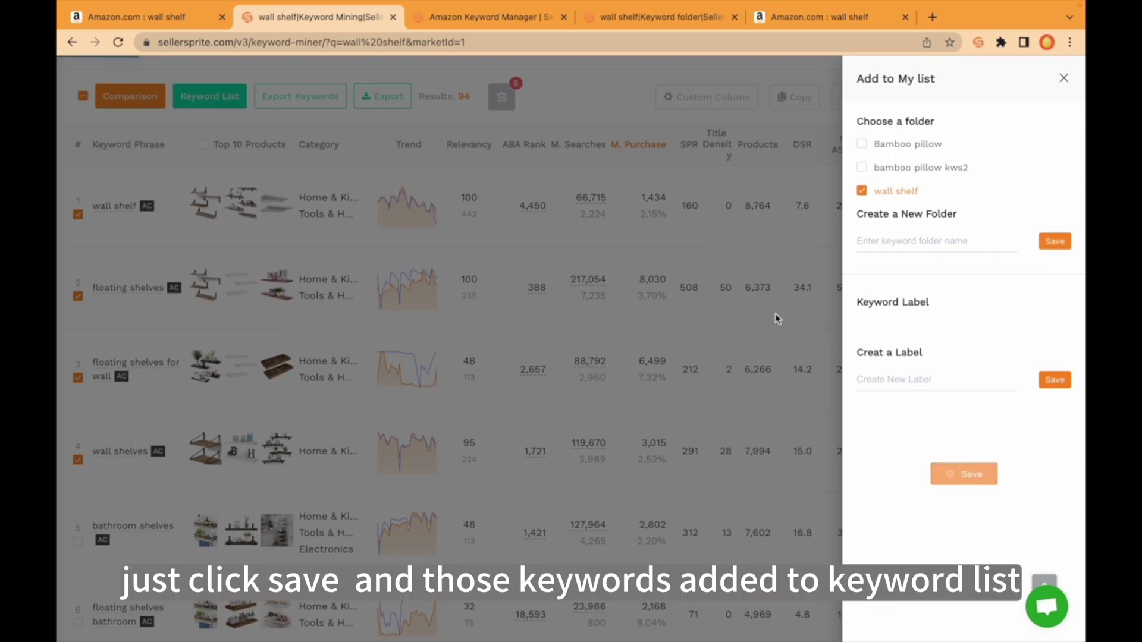
{"action": "scroll", "coordinate": [699, 219], "scroll_direction": "up", "scroll_amount": 3}
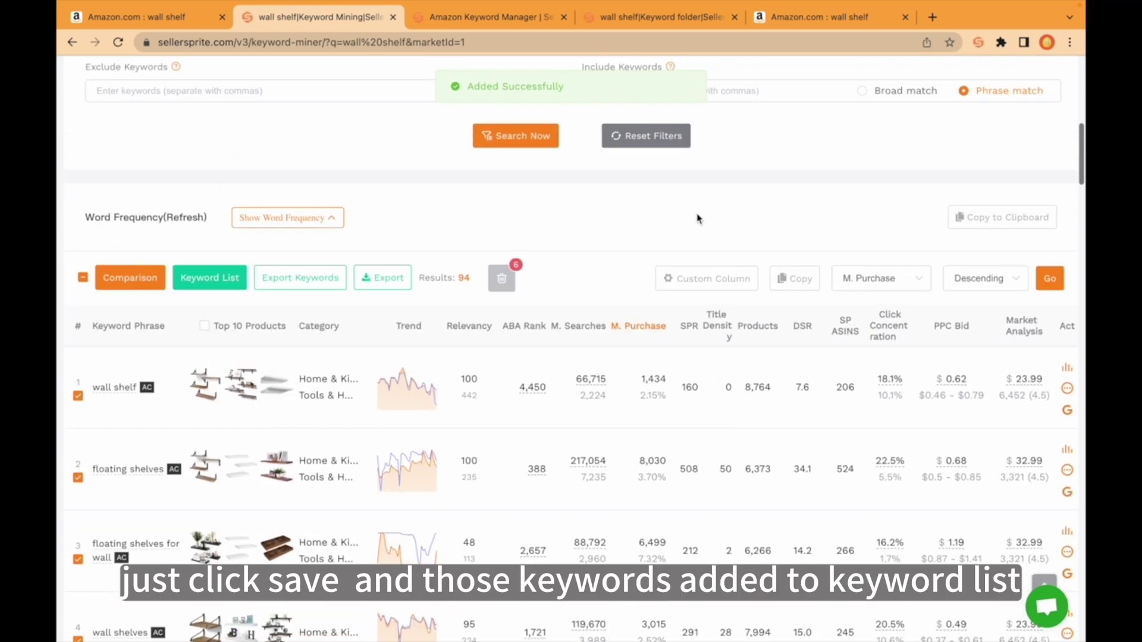
{"action": "scroll", "coordinate": [699, 219], "scroll_direction": "up", "scroll_amount": 8}
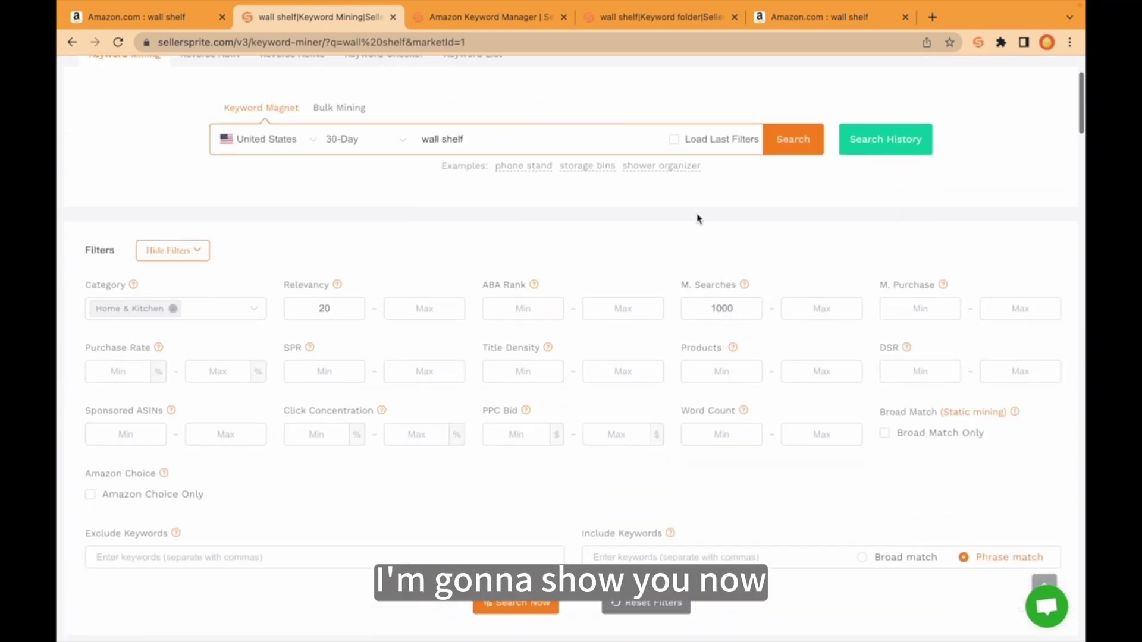
Step: Open Bulk Mining and enter 'wall shelf wall shelvs' as seed keywords
{"action": "scroll", "coordinate": [563, 145], "scroll_direction": "up", "scroll_amount": 1}
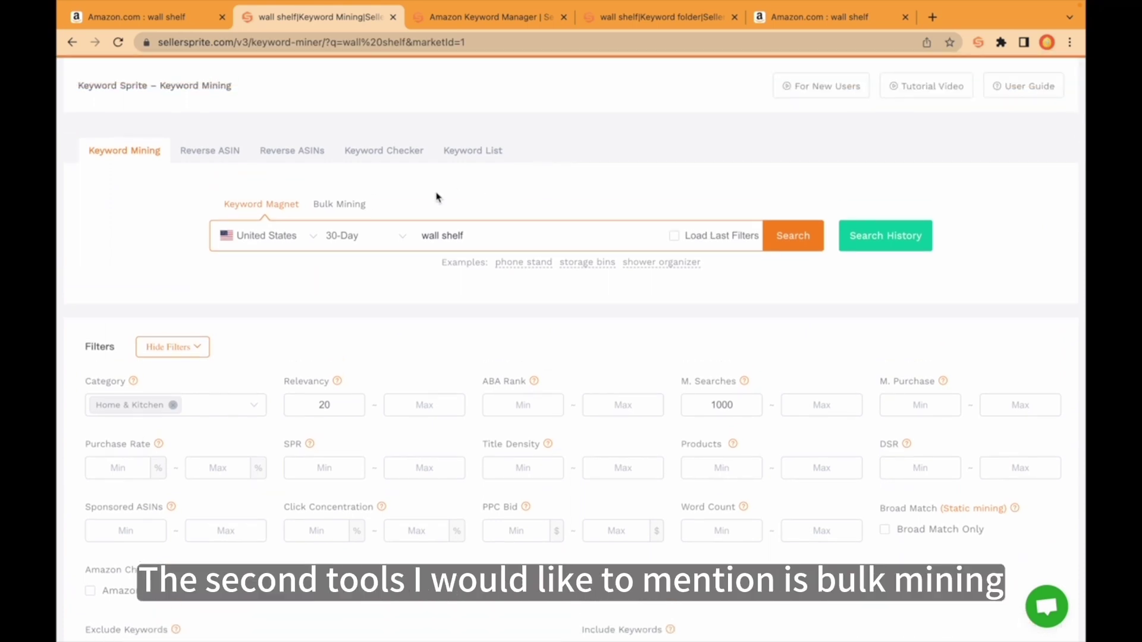
{"action": "left_click", "coordinate": [353, 207]}
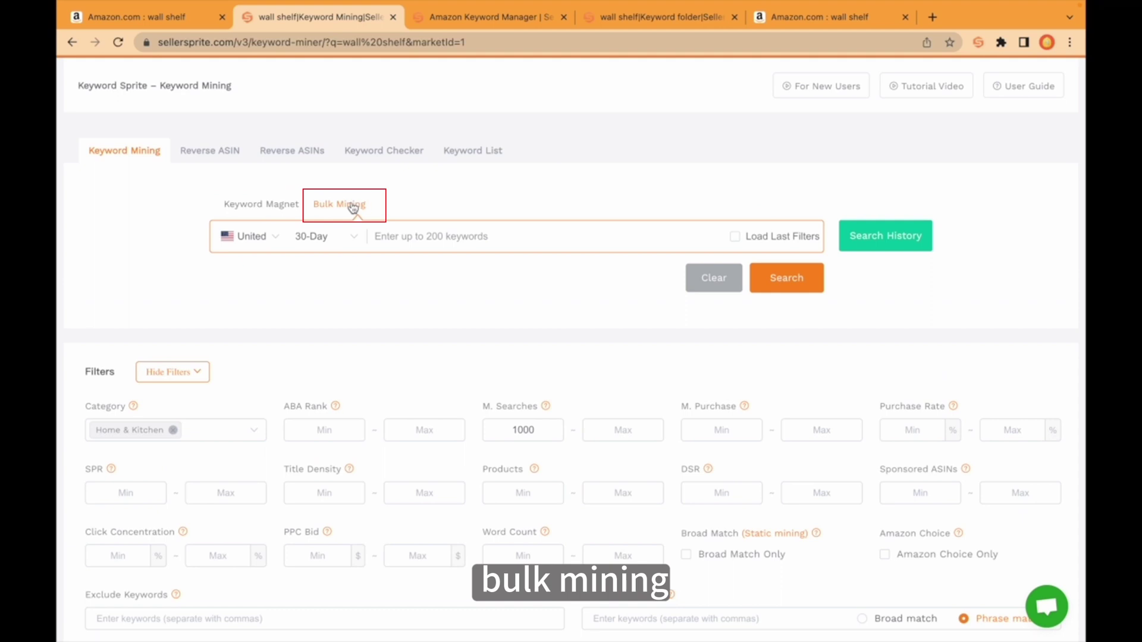
{"action": "left_click", "coordinate": [461, 231]}
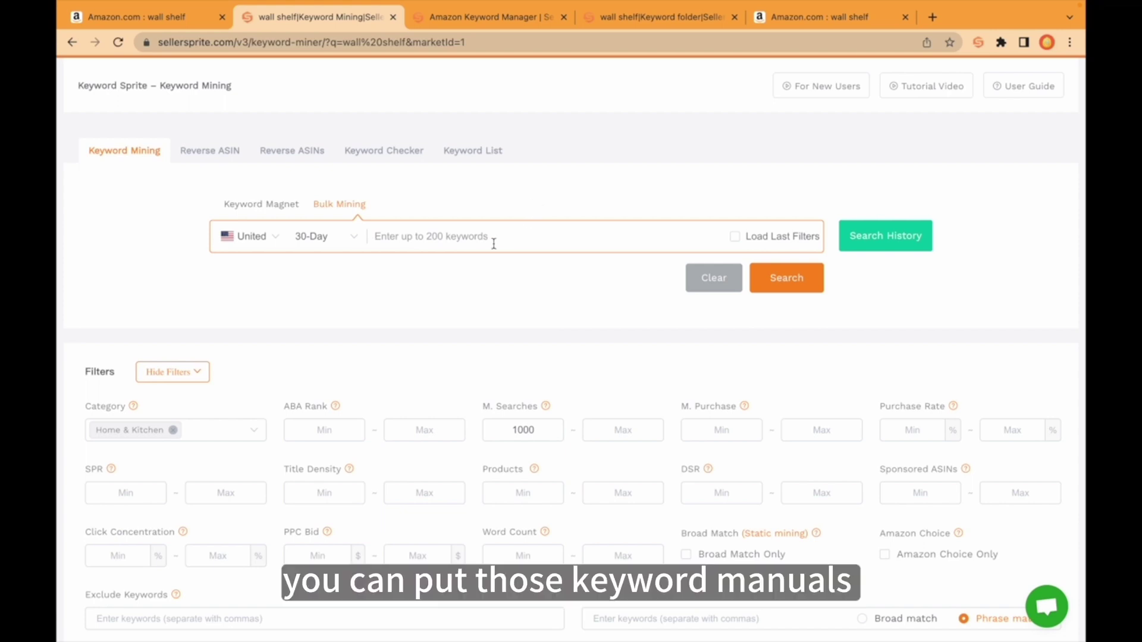
{"action": "type", "text": "wall she"}
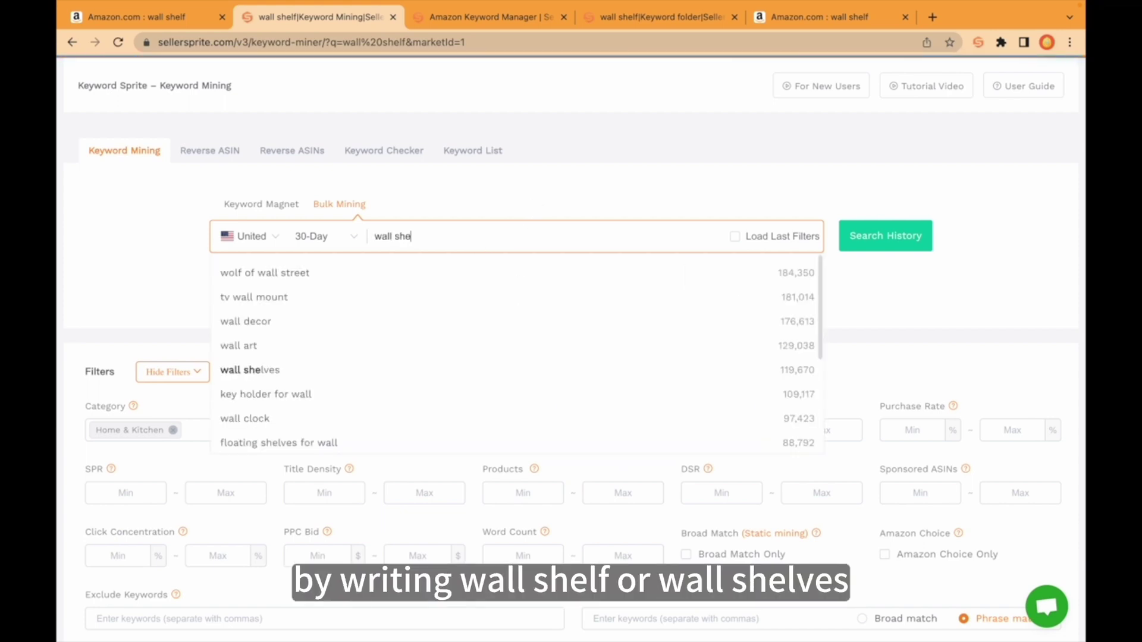
{"action": "type", "text": "lf wall shelvs"}
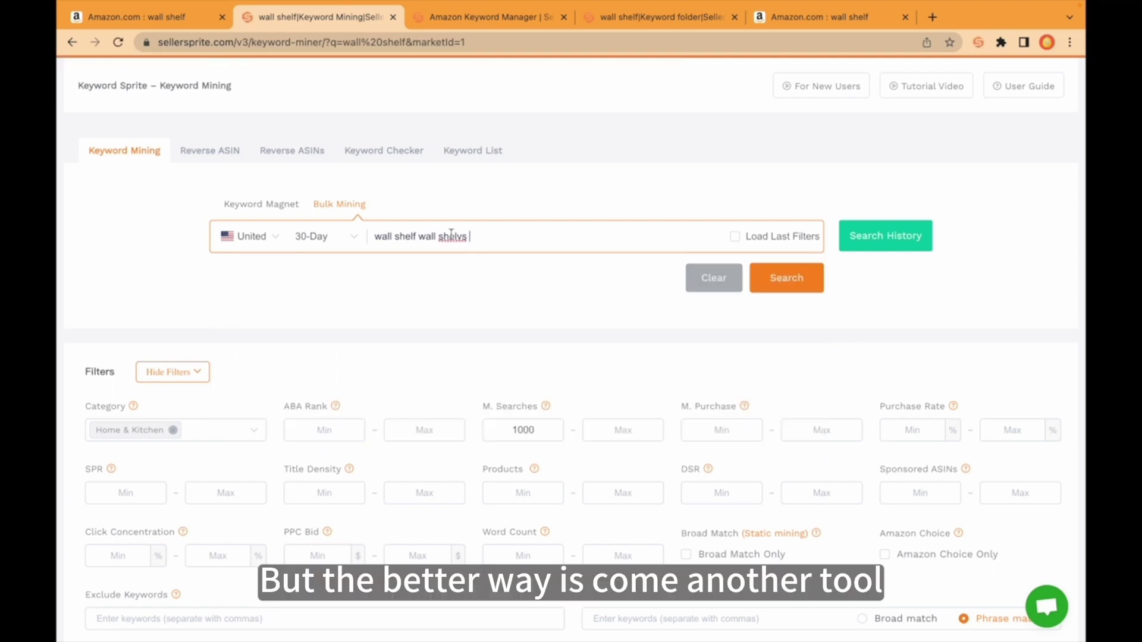
Step: Copy all eight keywords from the 'wall shelf' keyword list folder
{"action": "scroll", "coordinate": [497, 120], "scroll_direction": "up", "scroll_amount": 1}
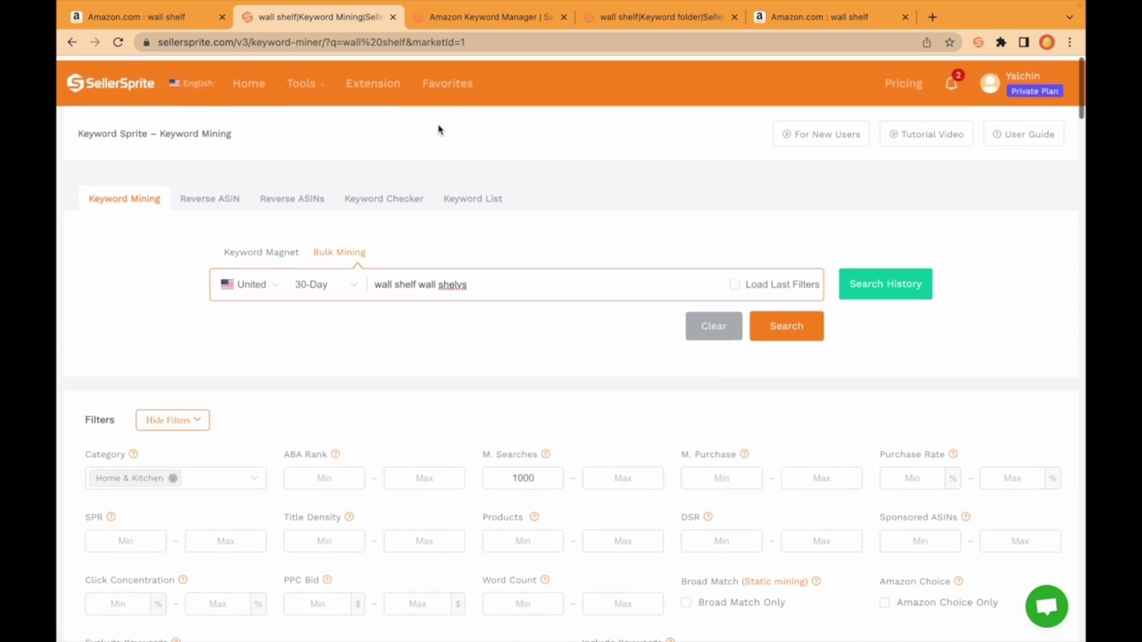
{"action": "left_click", "coordinate": [314, 83]}
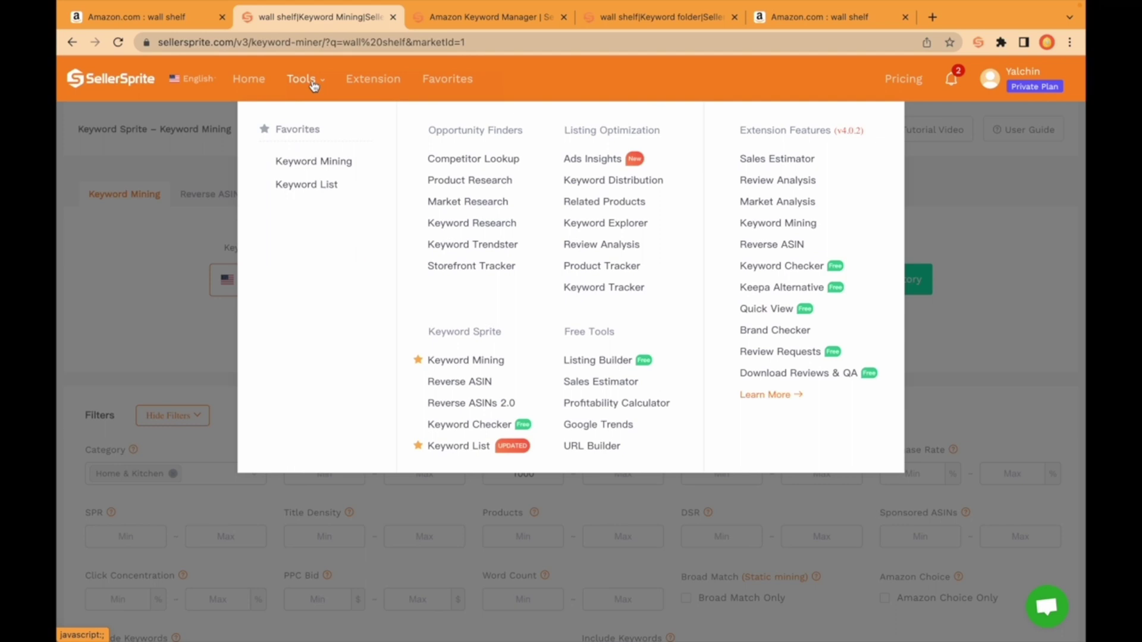
{"action": "left_click", "coordinate": [318, 187]}
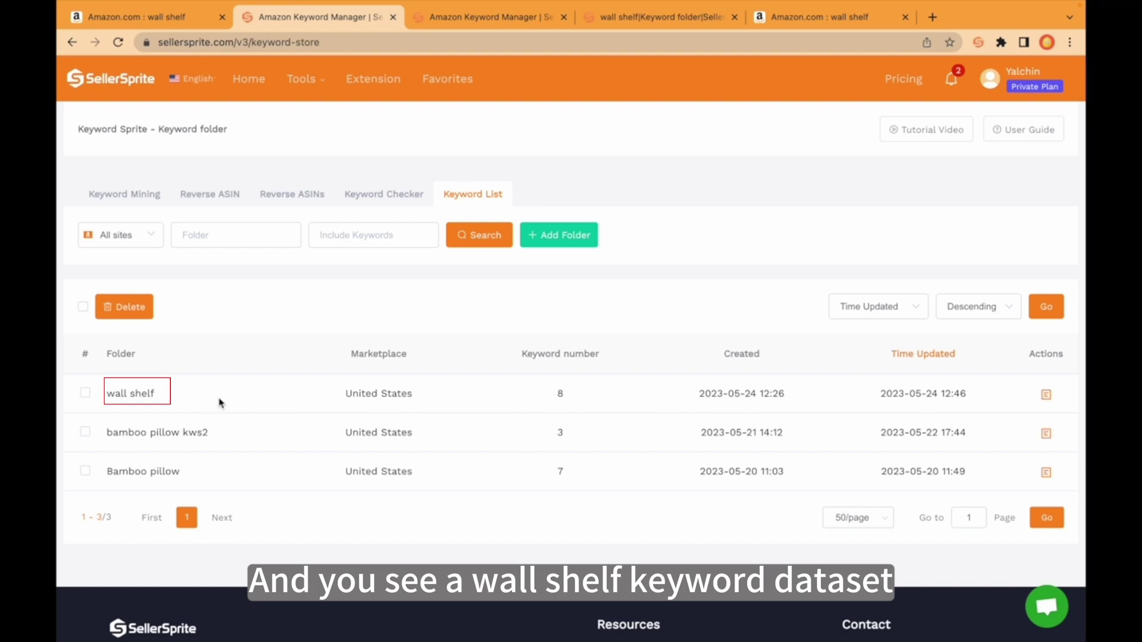
{"action": "left_click", "coordinate": [1046, 394]}
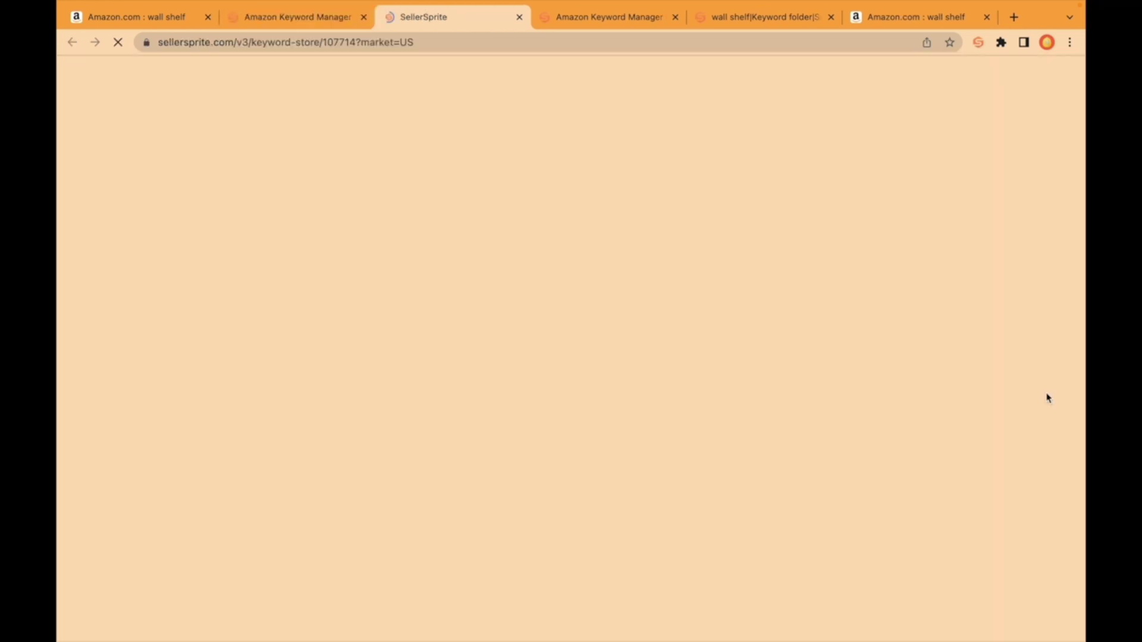
{"action": "scroll", "coordinate": [791, 408], "scroll_direction": "down", "scroll_amount": 8}
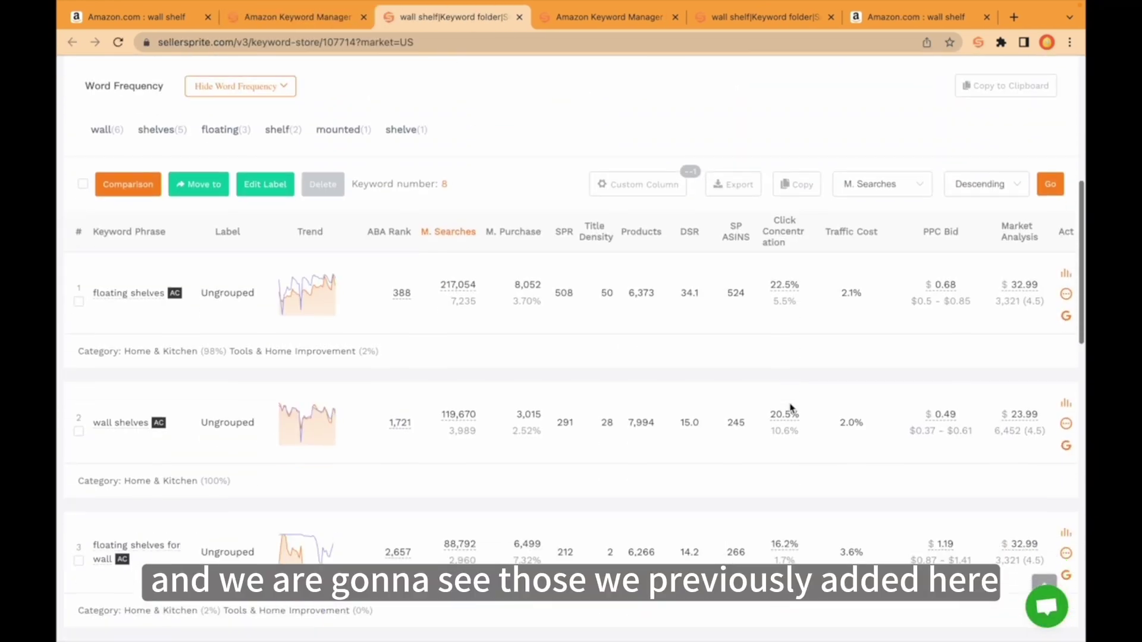
{"action": "scroll", "coordinate": [627, 406], "scroll_direction": "down", "scroll_amount": 2}
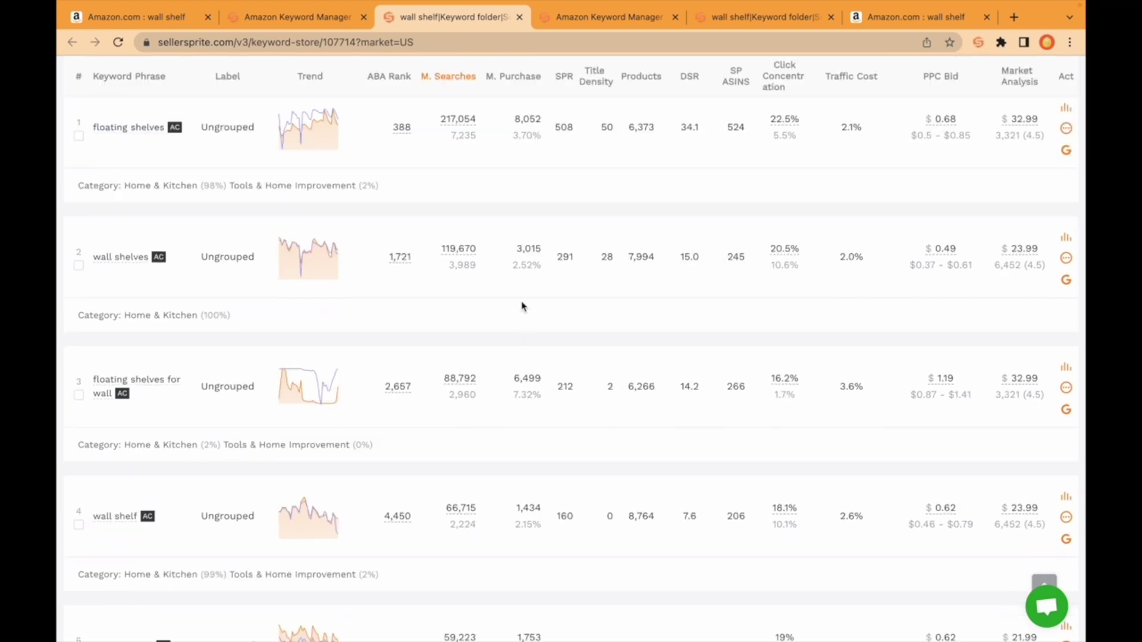
{"action": "scroll", "coordinate": [395, 401], "scroll_direction": "up", "scroll_amount": 5}
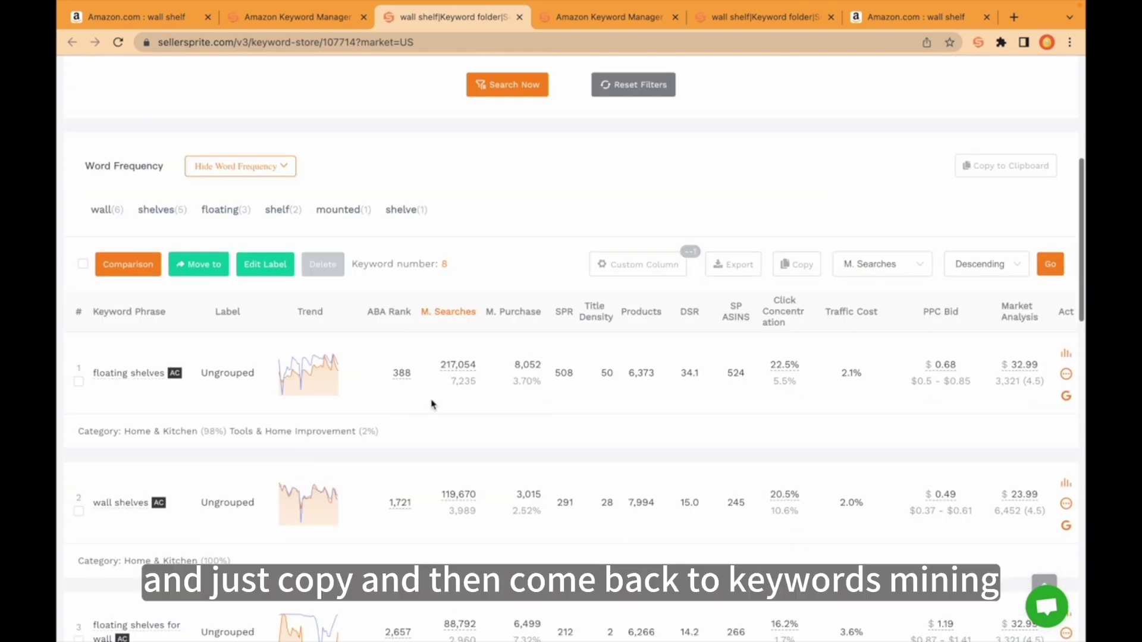
{"action": "left_click", "coordinate": [801, 268]}
Step: Return to Keyword Mining on the Bulk Mining tab
{"action": "scroll", "coordinate": [382, 131], "scroll_direction": "up", "scroll_amount": 7}
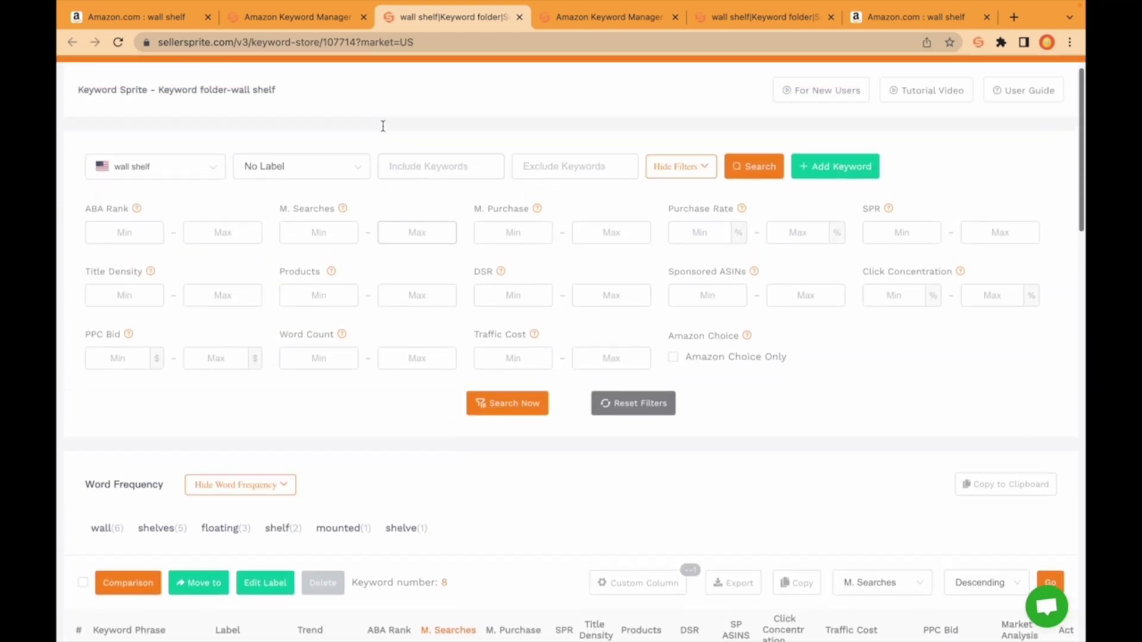
{"action": "mouse_move", "coordinate": [303, 79]}
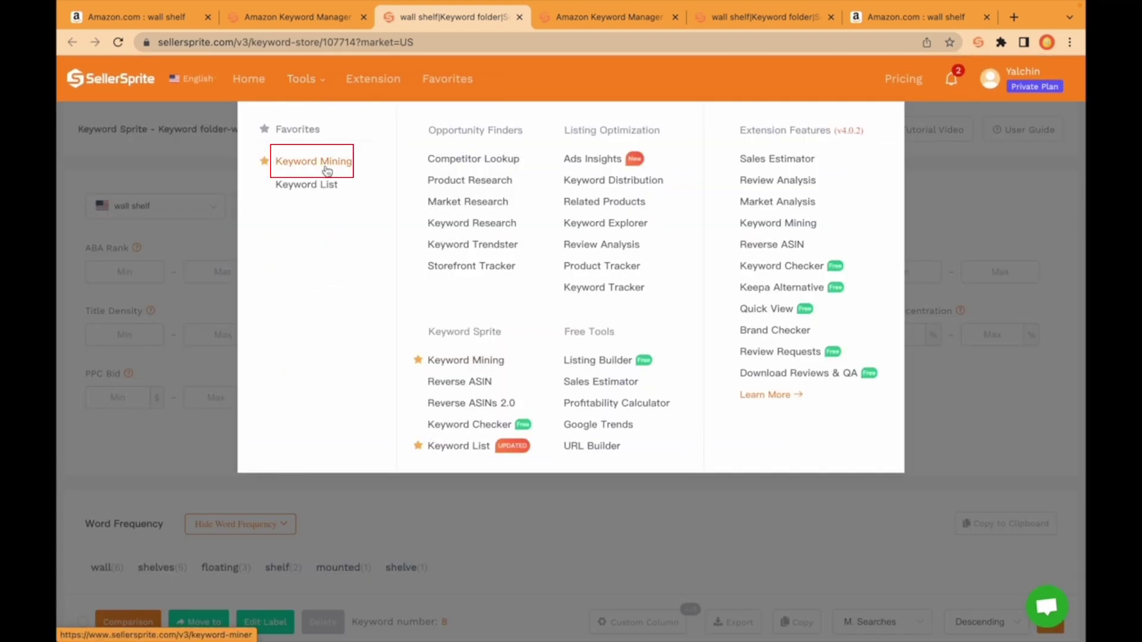
{"action": "left_click", "coordinate": [329, 162]}
{"action": "left_click", "coordinate": [339, 247]}
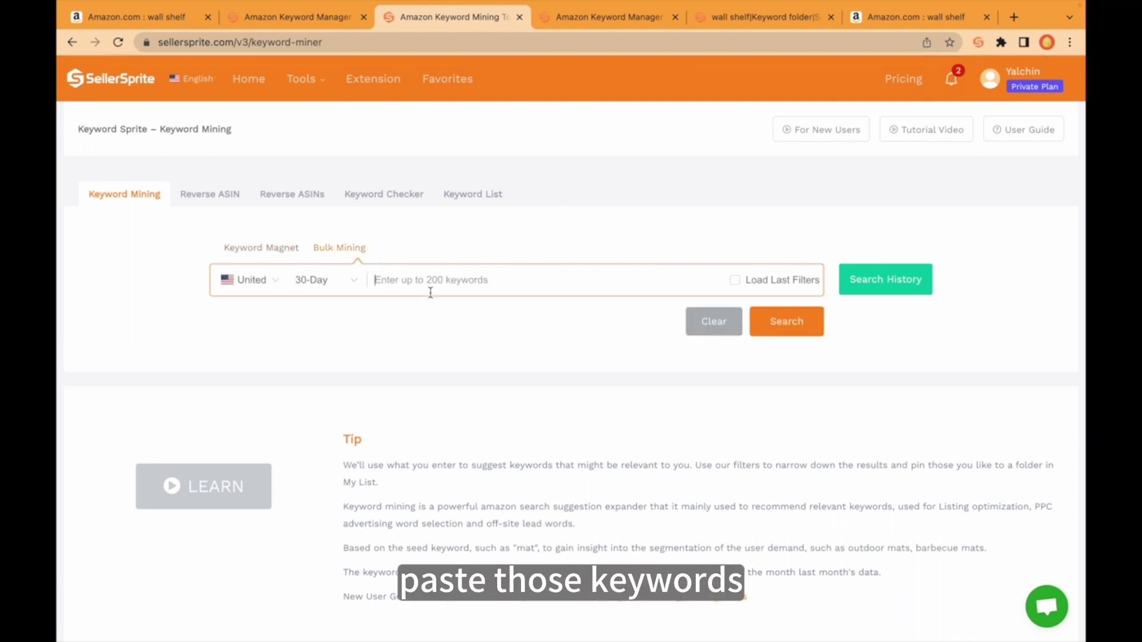
Step: Paste and search the eight keywords, then tick the floating shelves and wall shelves rows
{"action": "key", "text": "ctrl+v"}
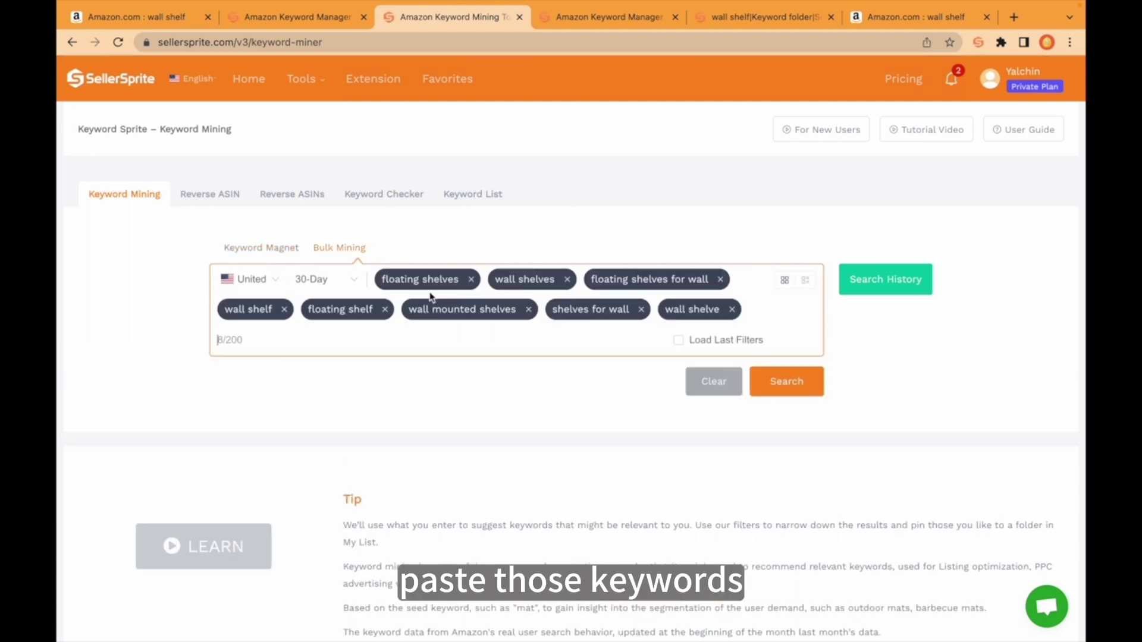
{"action": "left_click", "coordinate": [777, 388]}
{"action": "scroll", "coordinate": [777, 395], "scroll_direction": "down", "scroll_amount": 8}
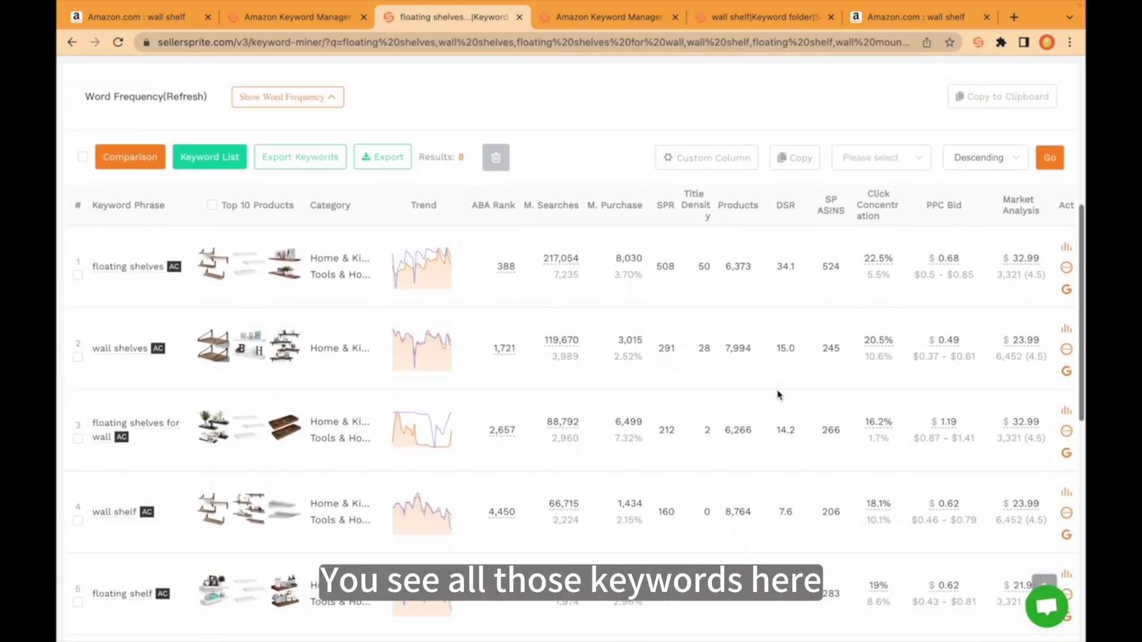
{"action": "scroll", "coordinate": [778, 395], "scroll_direction": "down", "scroll_amount": 1}
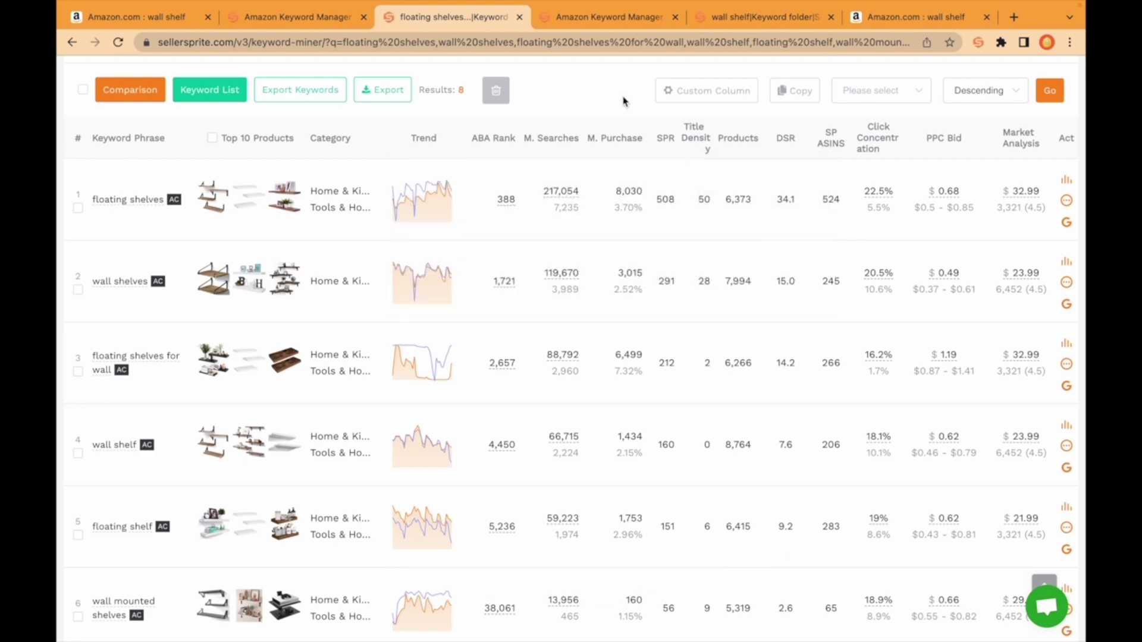
{"action": "left_click", "coordinate": [78, 208]}
{"action": "left_click", "coordinate": [78, 290]}
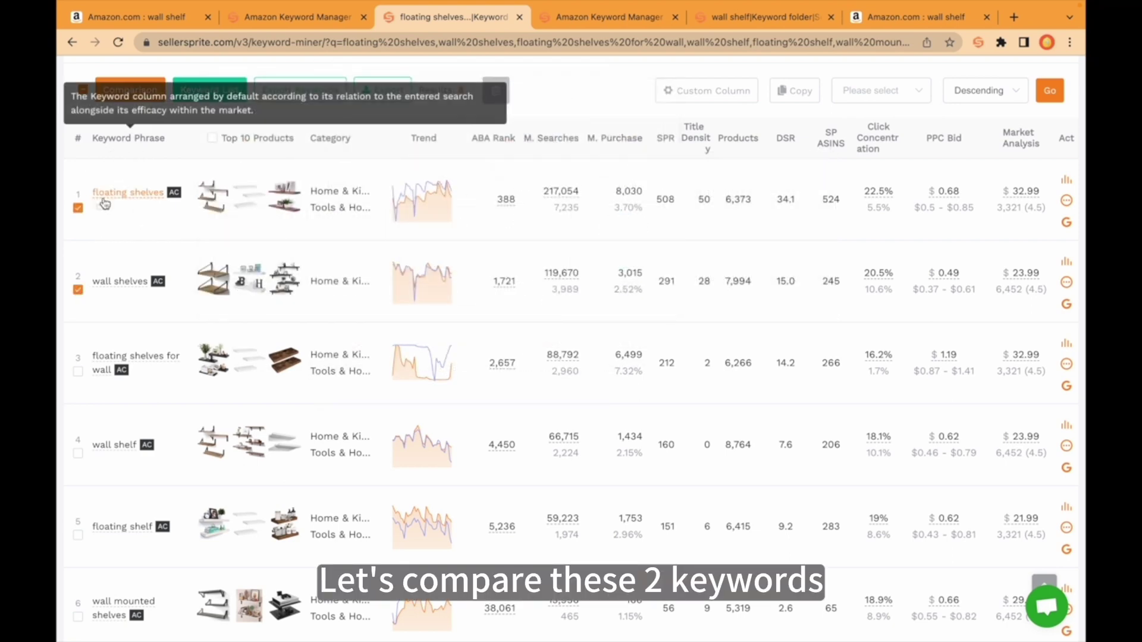
{"action": "left_click", "coordinate": [130, 85]}
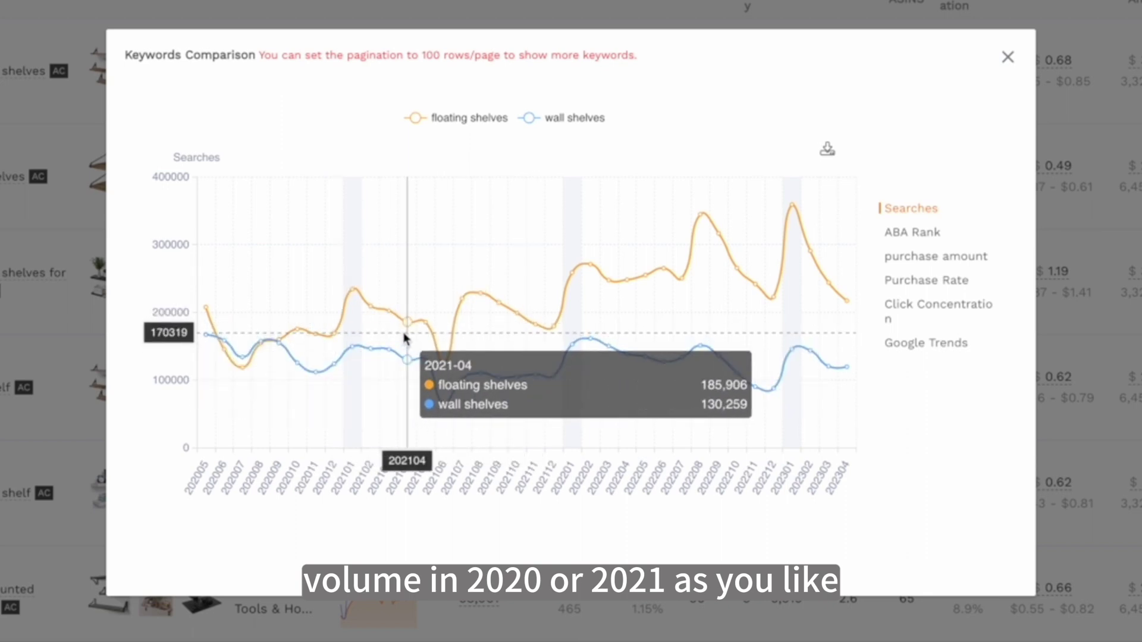
{"action": "left_click", "coordinate": [960, 259]}
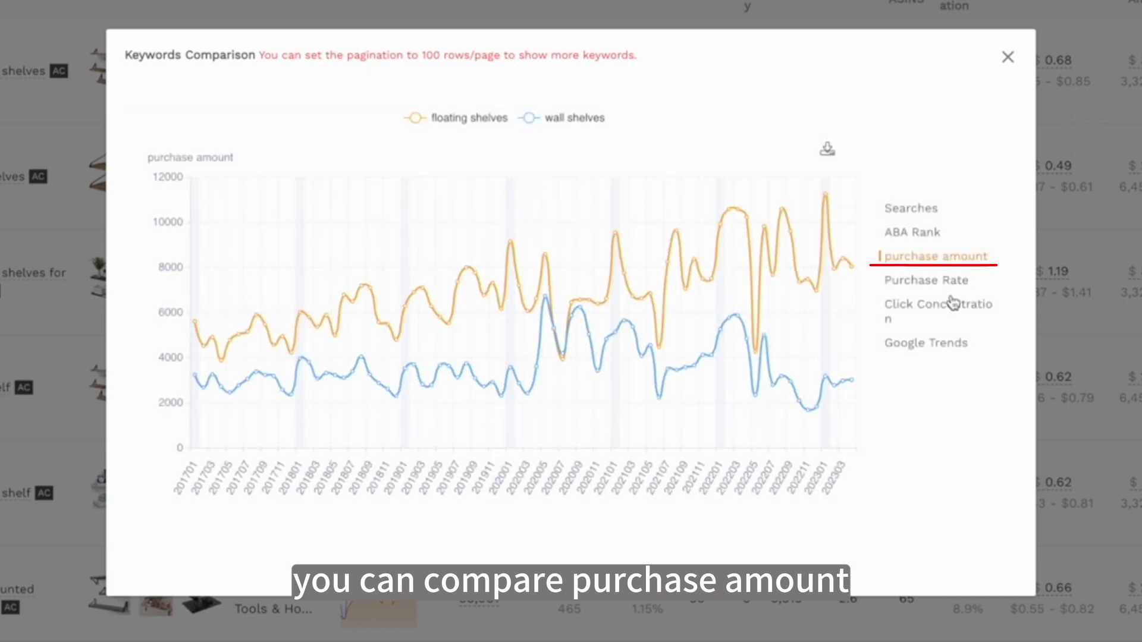
{"action": "left_click", "coordinate": [926, 345]}
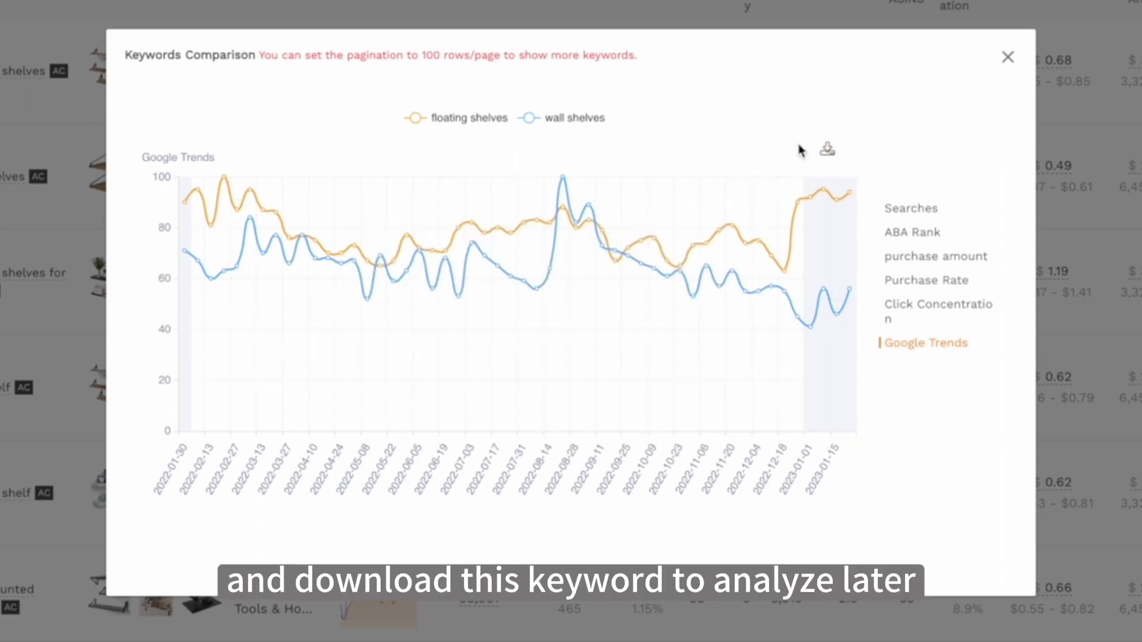
{"action": "left_click", "coordinate": [1003, 66]}
{"action": "scroll", "coordinate": [683, 257], "scroll_direction": "up", "scroll_amount": 6}
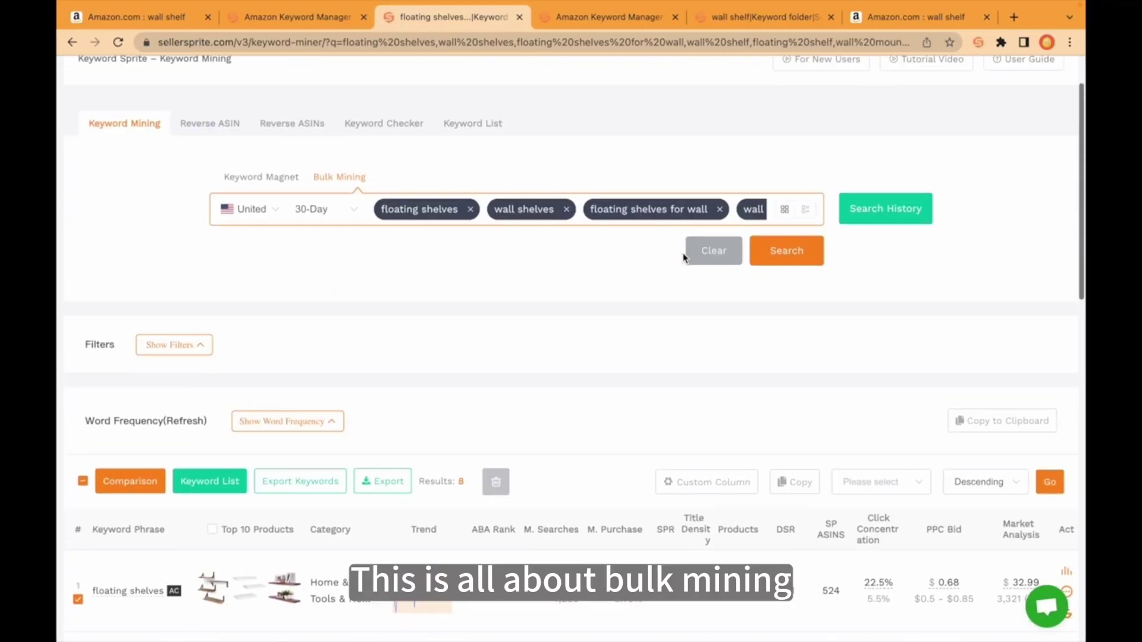
{"action": "scroll", "coordinate": [682, 257], "scroll_direction": "up", "scroll_amount": 2}
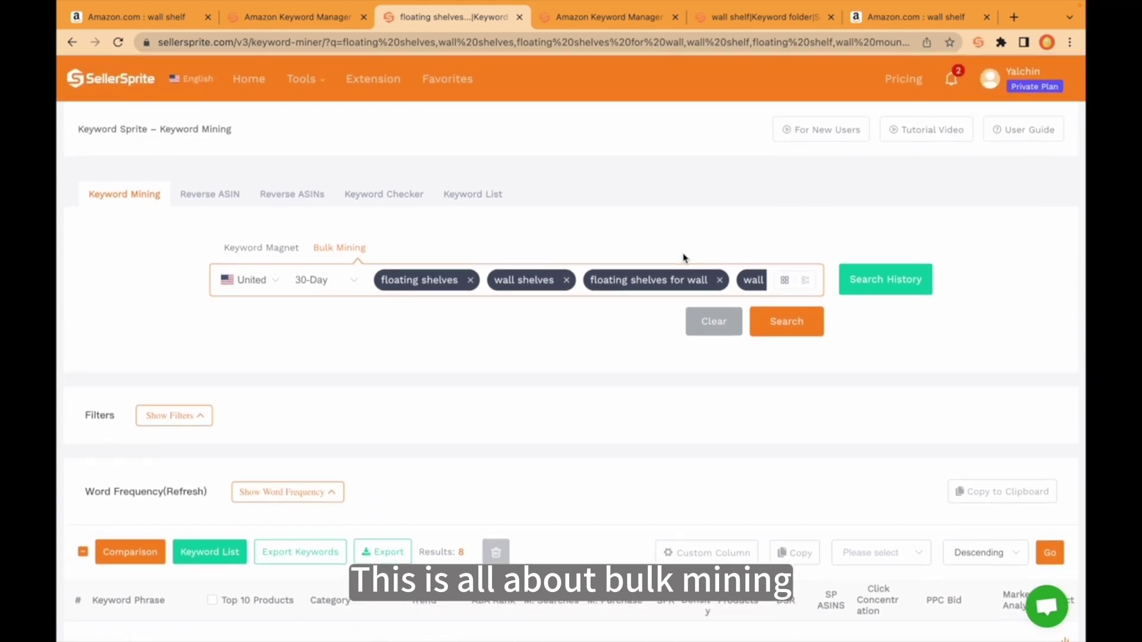